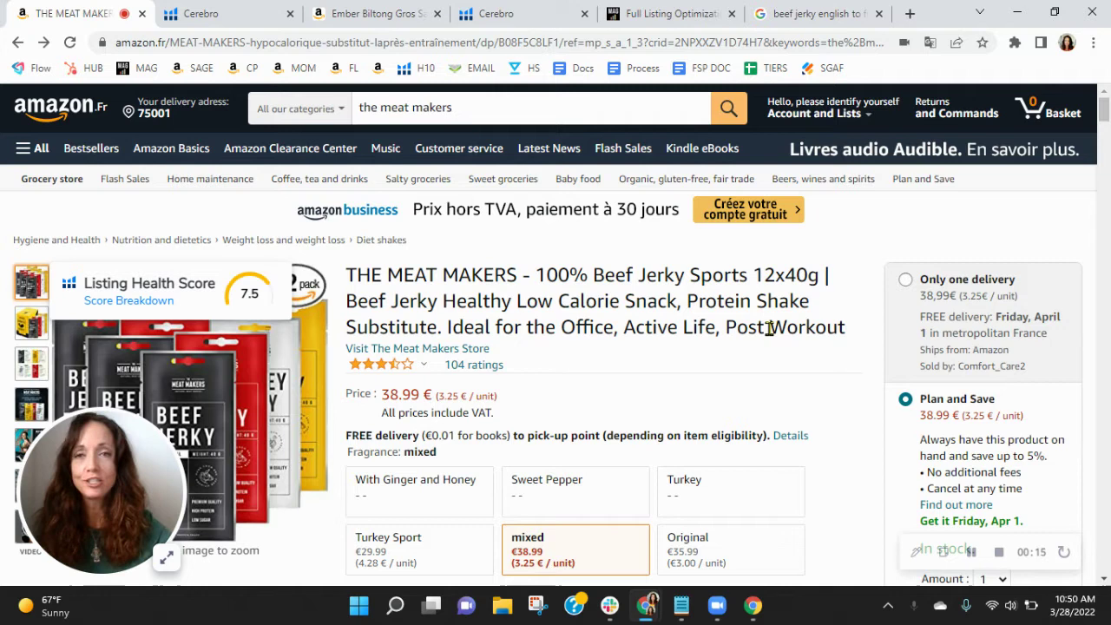
- Scroll The Meat Makers' 557 filtered Cerebro keywords down to the 12-page pagination bar
{"action": "left_click", "coordinate": [199, 14]}
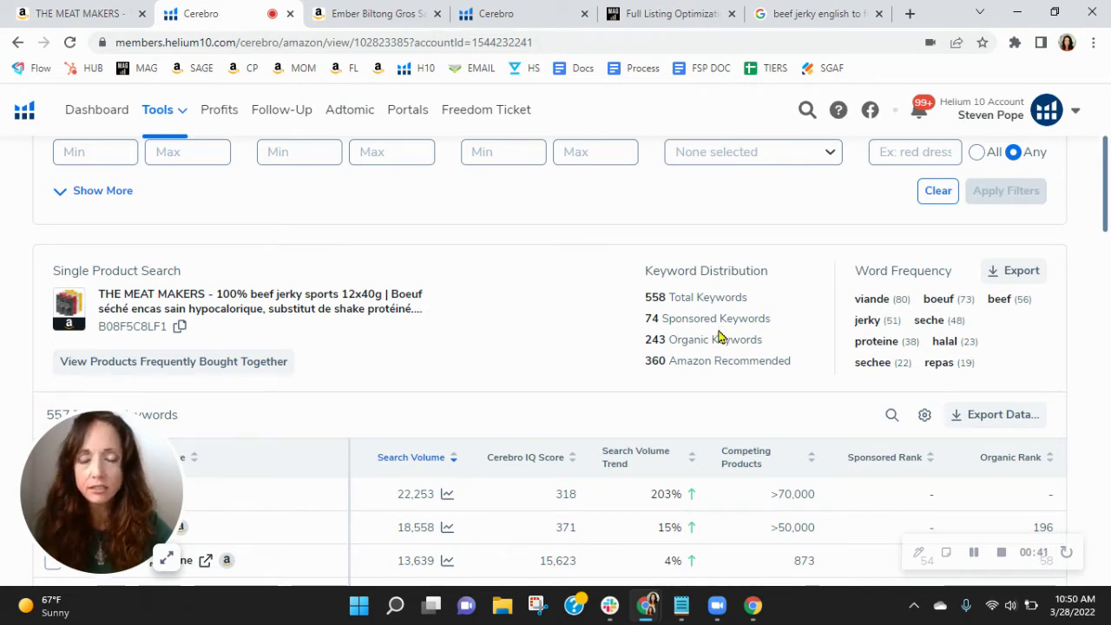
{"action": "scroll", "coordinate": [718, 336], "scroll_direction": "down", "scroll_amount": 1}
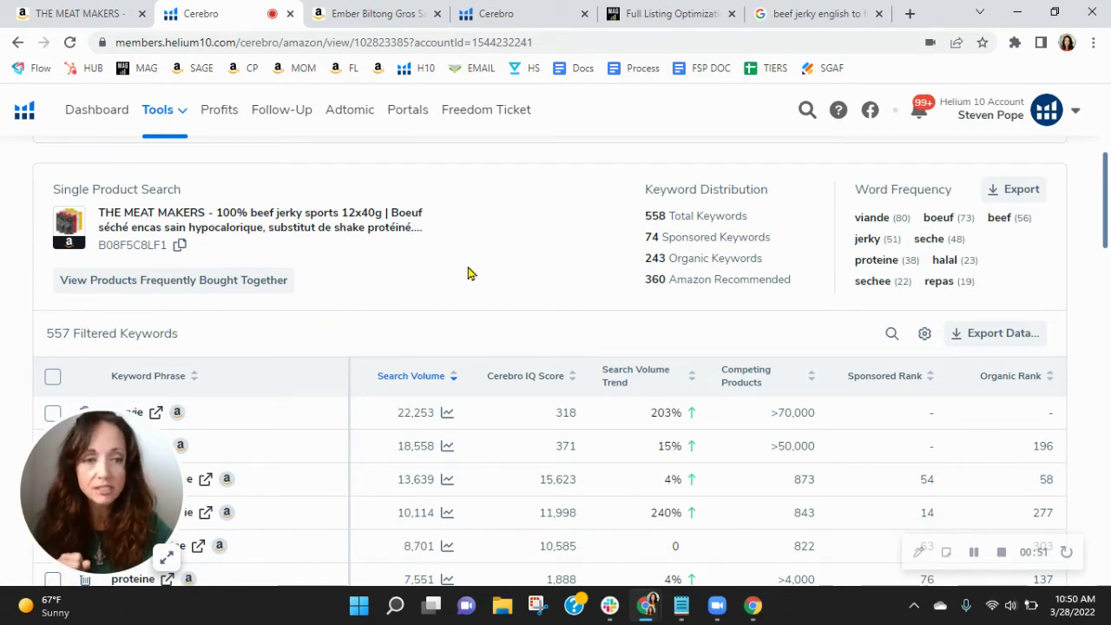
{"action": "scroll", "coordinate": [467, 274], "scroll_direction": "down", "scroll_amount": 1}
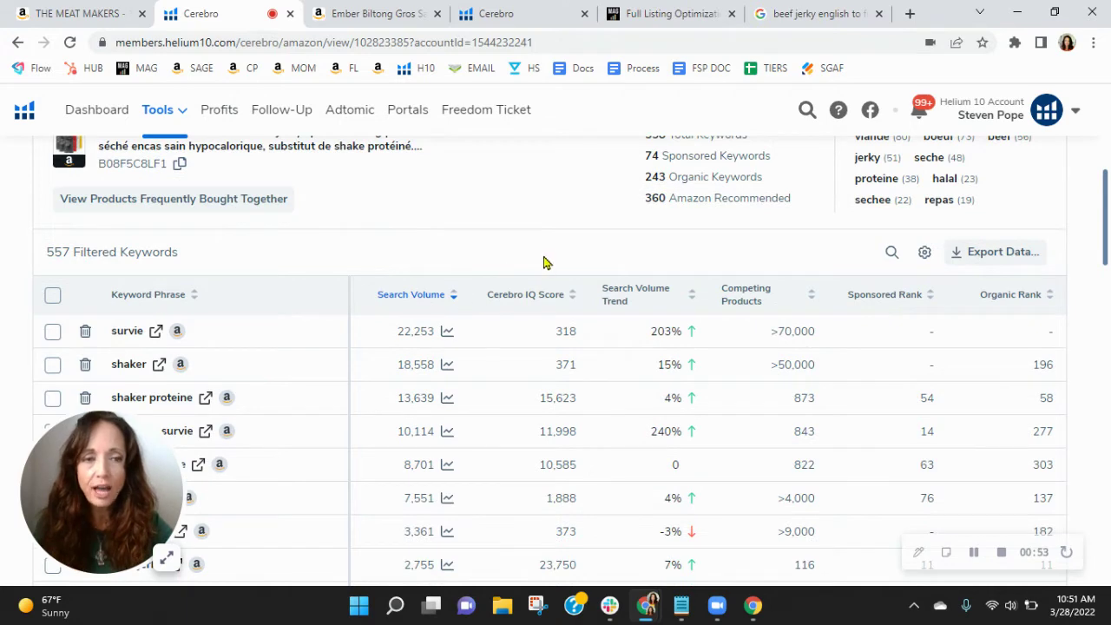
{"action": "scroll", "coordinate": [543, 262], "scroll_direction": "down", "scroll_amount": 1}
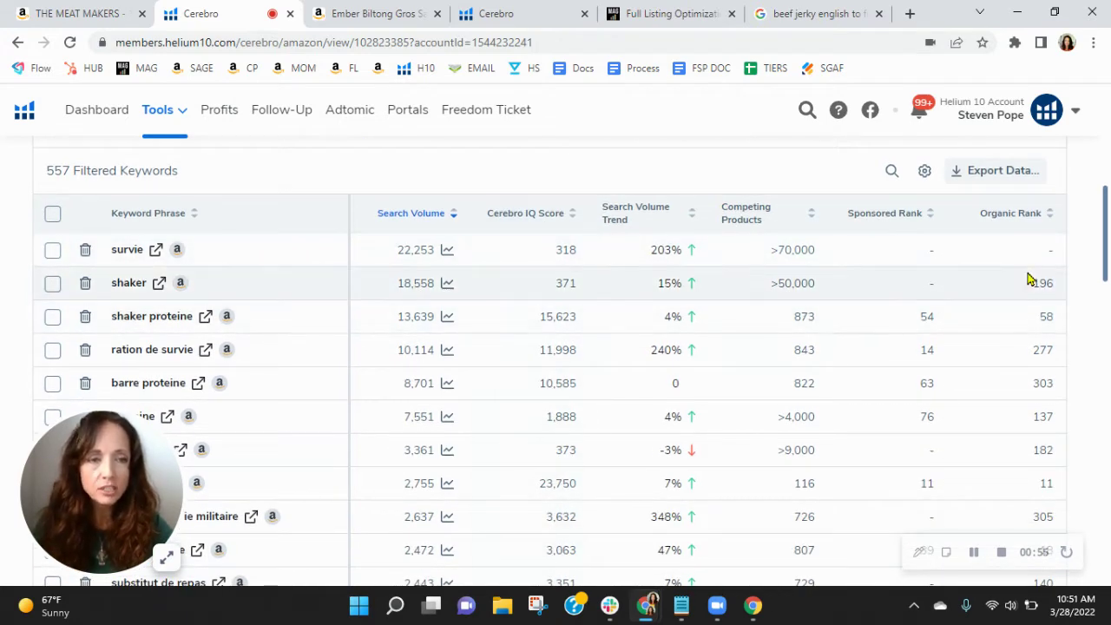
{"action": "scroll", "coordinate": [1046, 347], "scroll_direction": "down", "scroll_amount": 1}
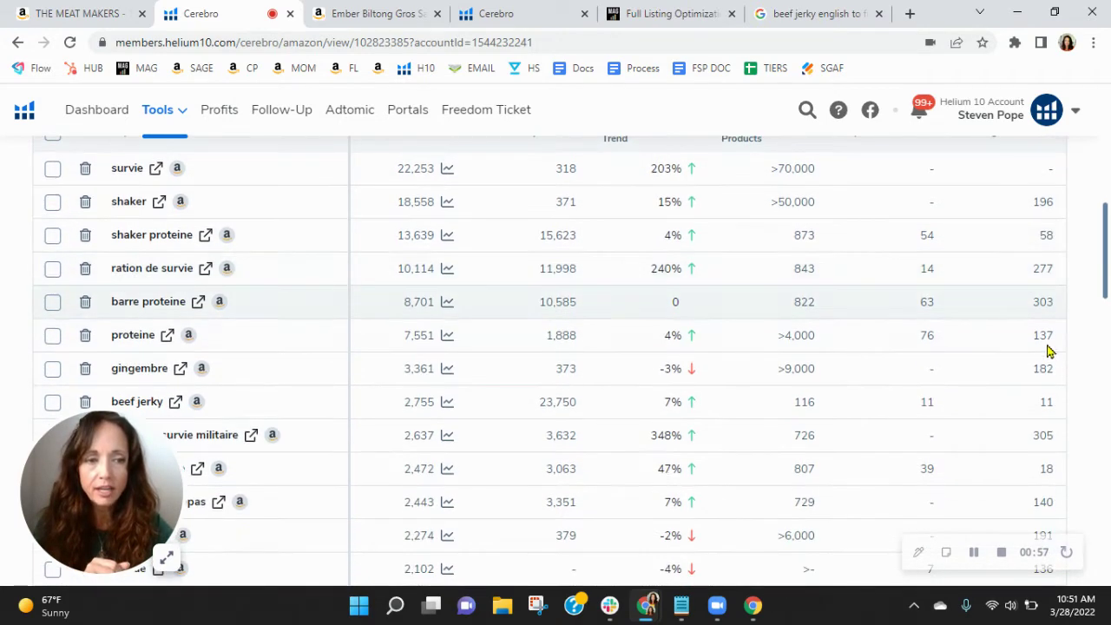
{"action": "scroll", "coordinate": [1047, 364], "scroll_direction": "down", "scroll_amount": 3}
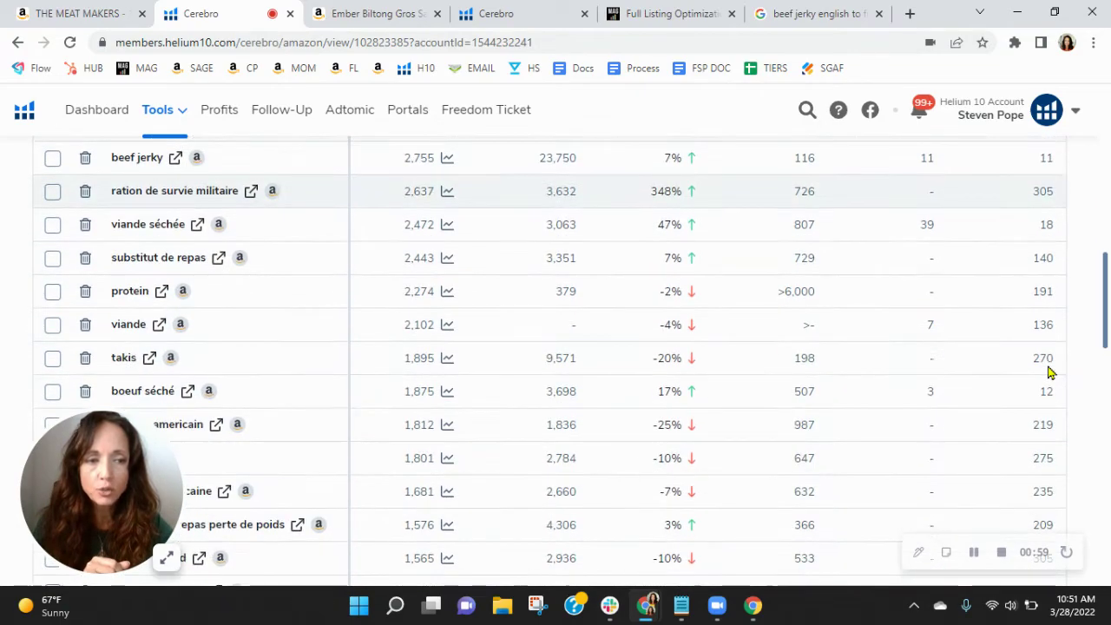
{"action": "scroll", "coordinate": [1047, 371], "scroll_direction": "down", "scroll_amount": 5}
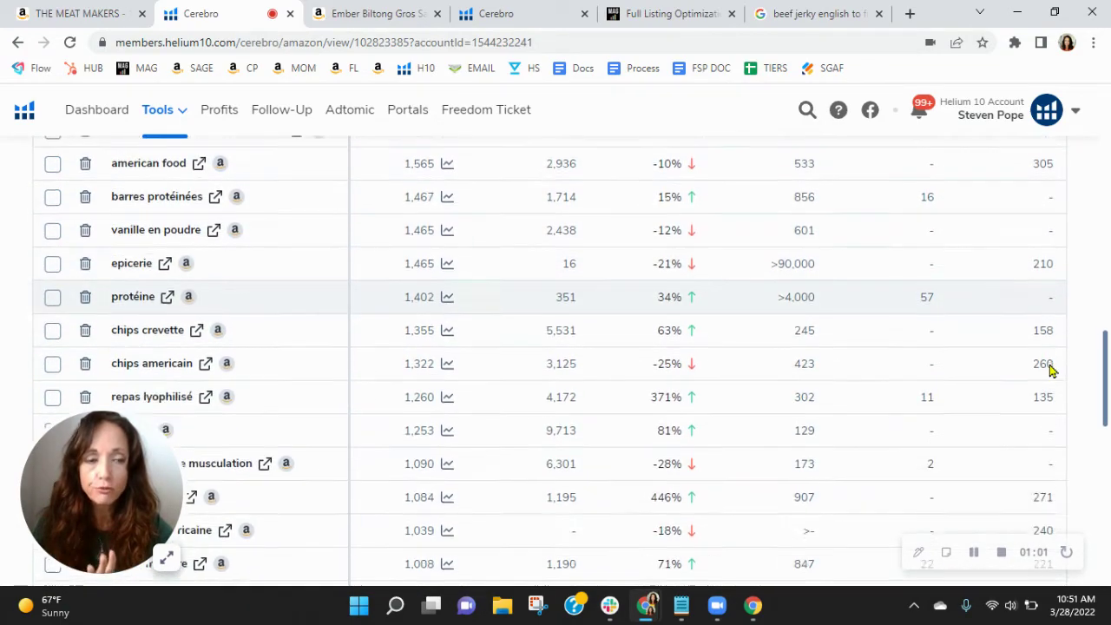
{"action": "scroll", "coordinate": [1048, 366], "scroll_direction": "down", "scroll_amount": 6}
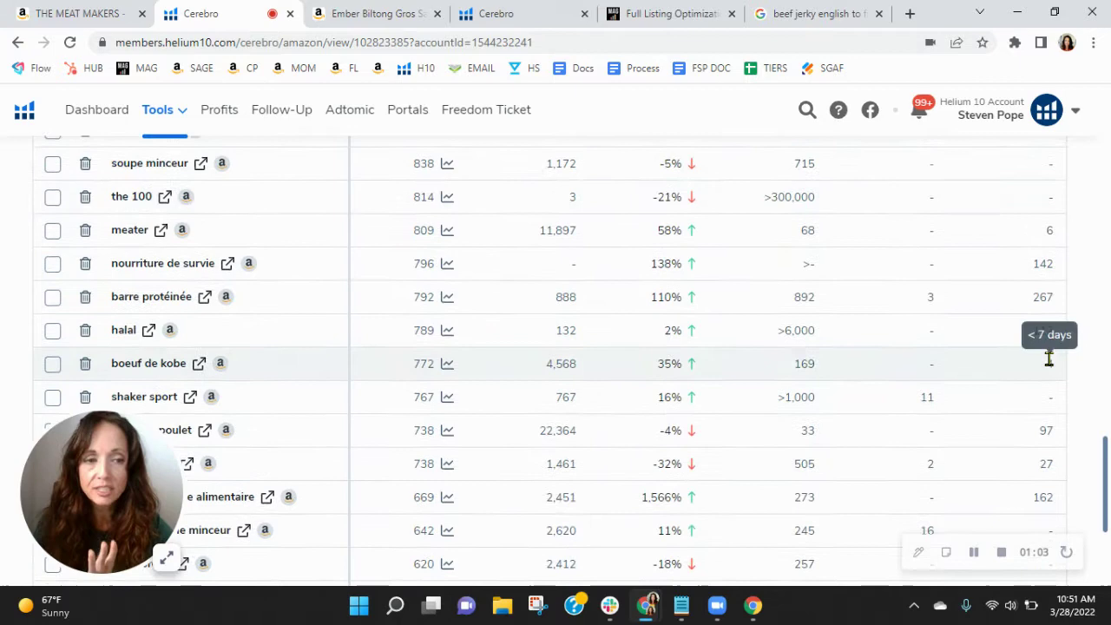
{"action": "scroll", "coordinate": [1048, 359], "scroll_direction": "down", "scroll_amount": 3}
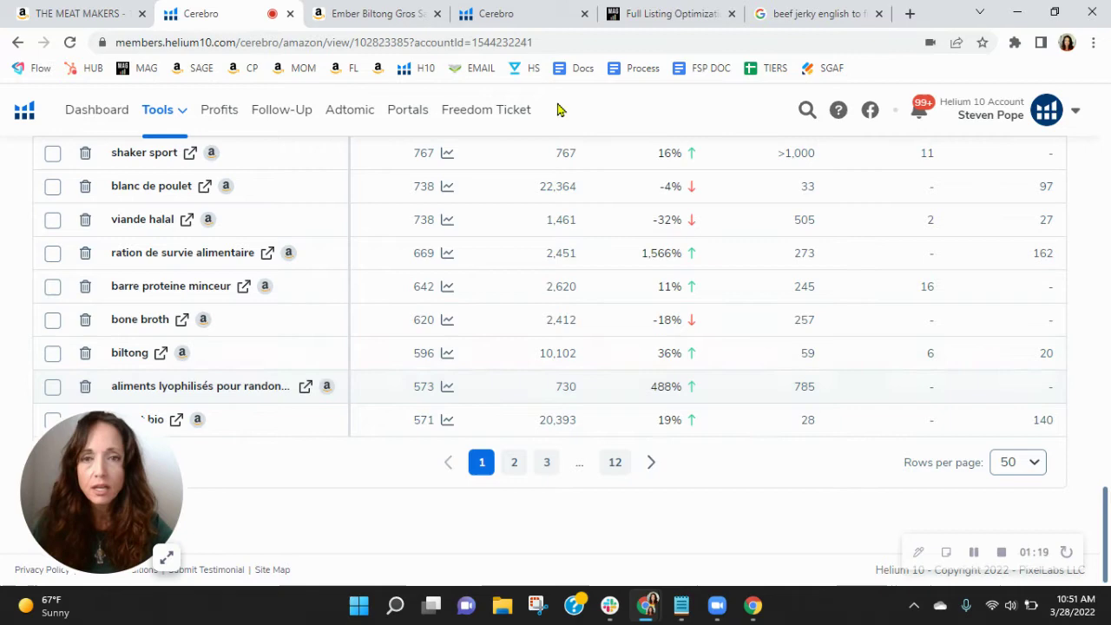
- Show the Ember Biltong Gros Sac competitor page on Amazon.fr, Listing Health Score 9.68
{"action": "scroll", "coordinate": [620, 364], "scroll_direction": "up", "scroll_amount": 10}
{"action": "left_click", "coordinate": [330, 9]}
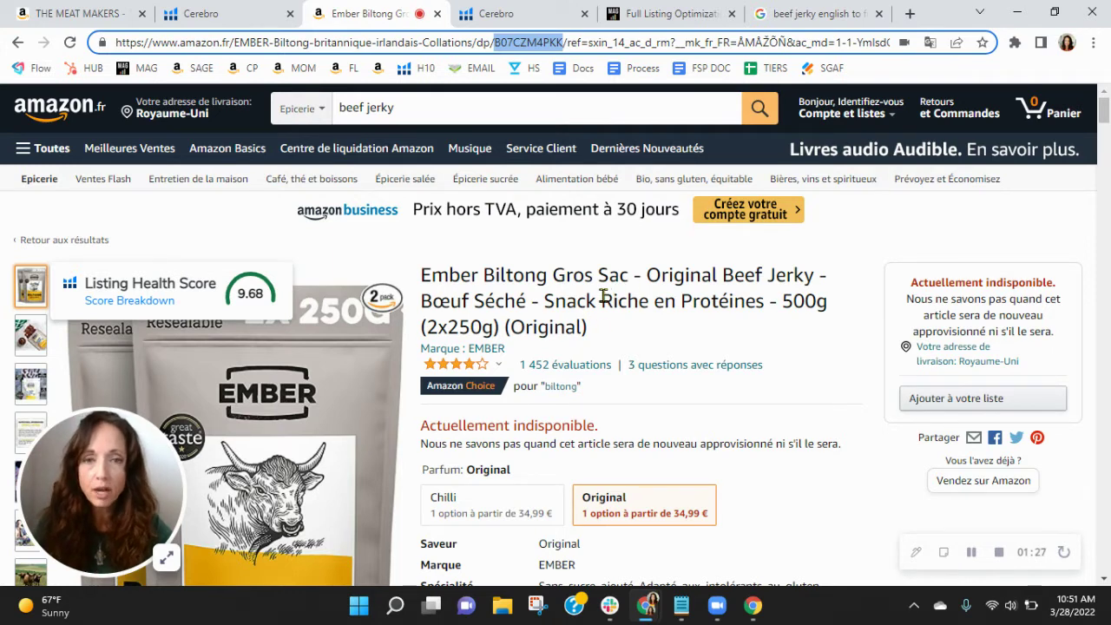
- View Cerebro results for ASIN B07CZM4PKK: 1,053 keywords, 734 organic, 81 sponsored
{"action": "left_click", "coordinate": [521, 25]}
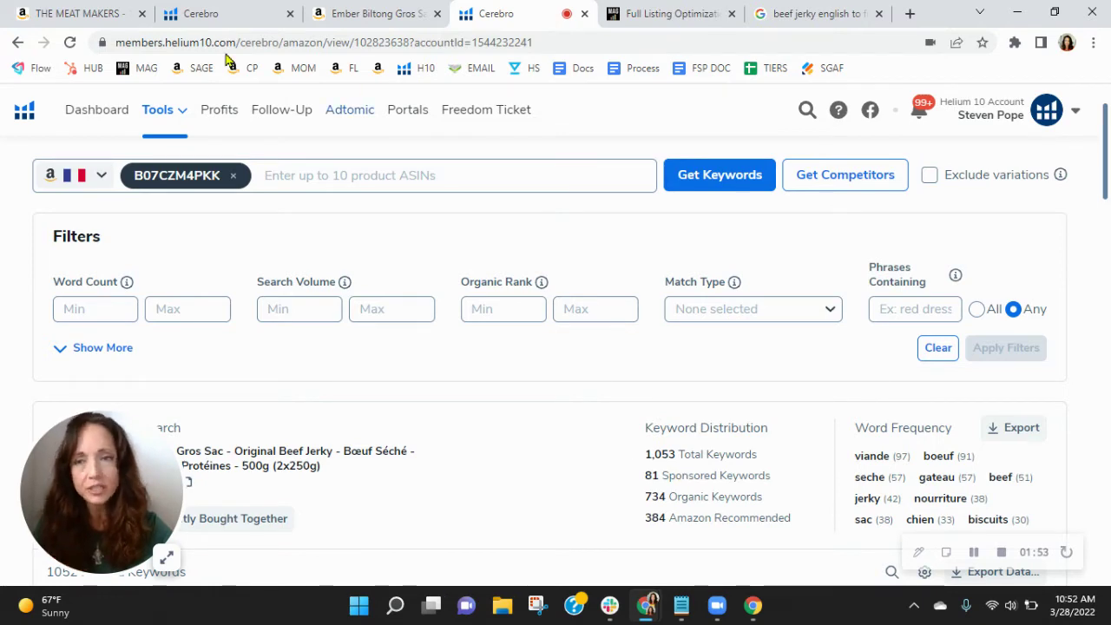
- Sort The Meat Makers keyword results by Organic Rank, best first
{"action": "left_click", "coordinate": [213, 11]}
{"action": "scroll", "coordinate": [721, 404], "scroll_direction": "up", "scroll_amount": 15}
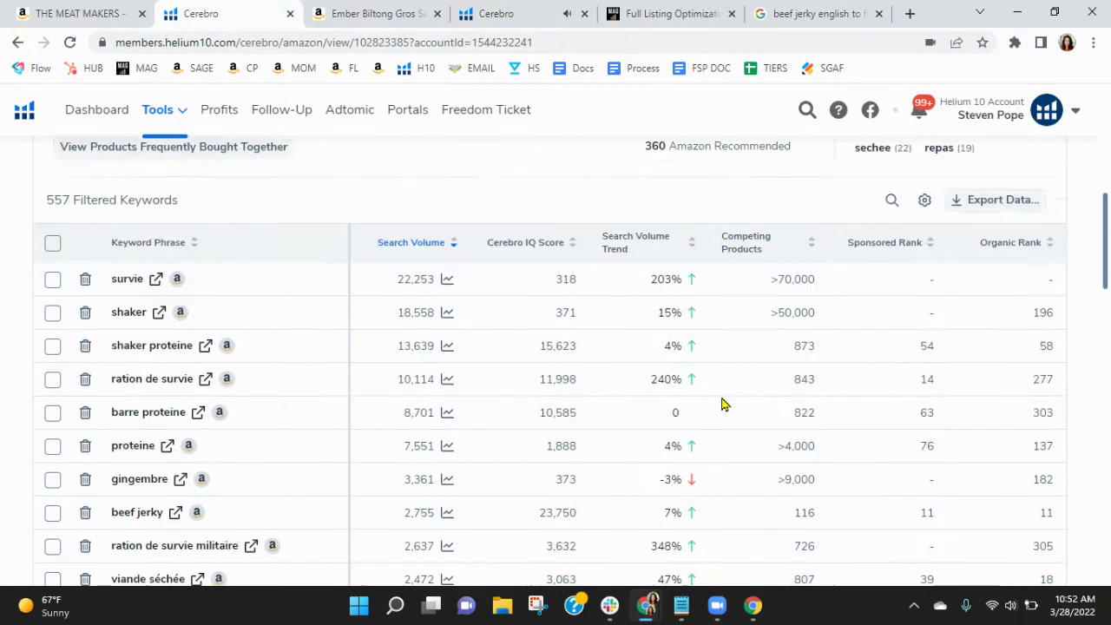
{"action": "scroll", "coordinate": [789, 424], "scroll_direction": "down", "scroll_amount": 3}
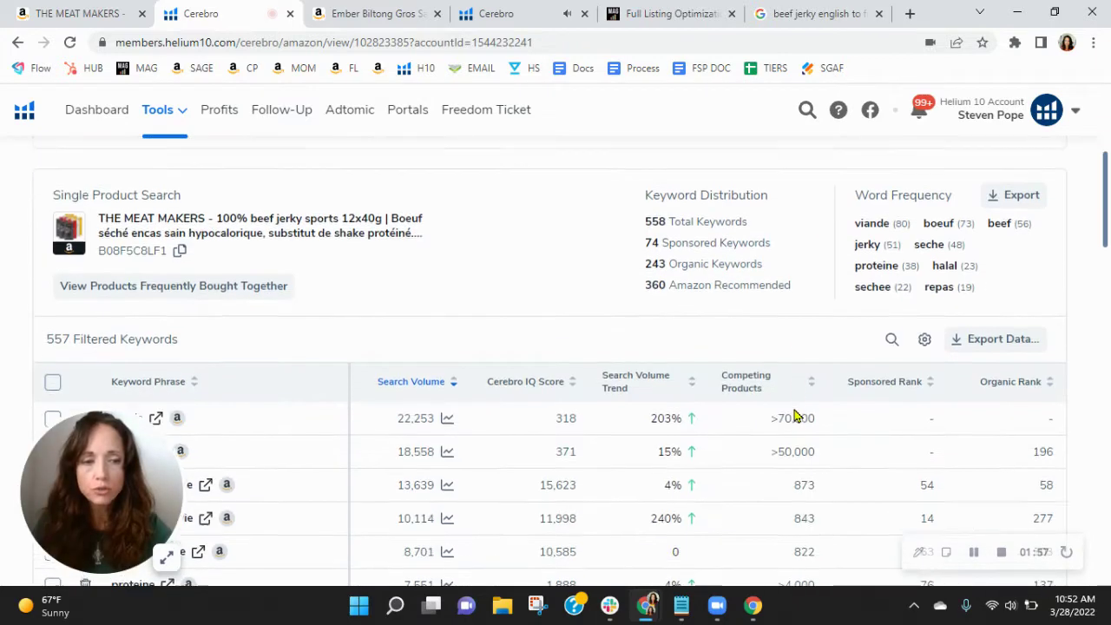
{"action": "left_click", "coordinate": [1024, 385]}
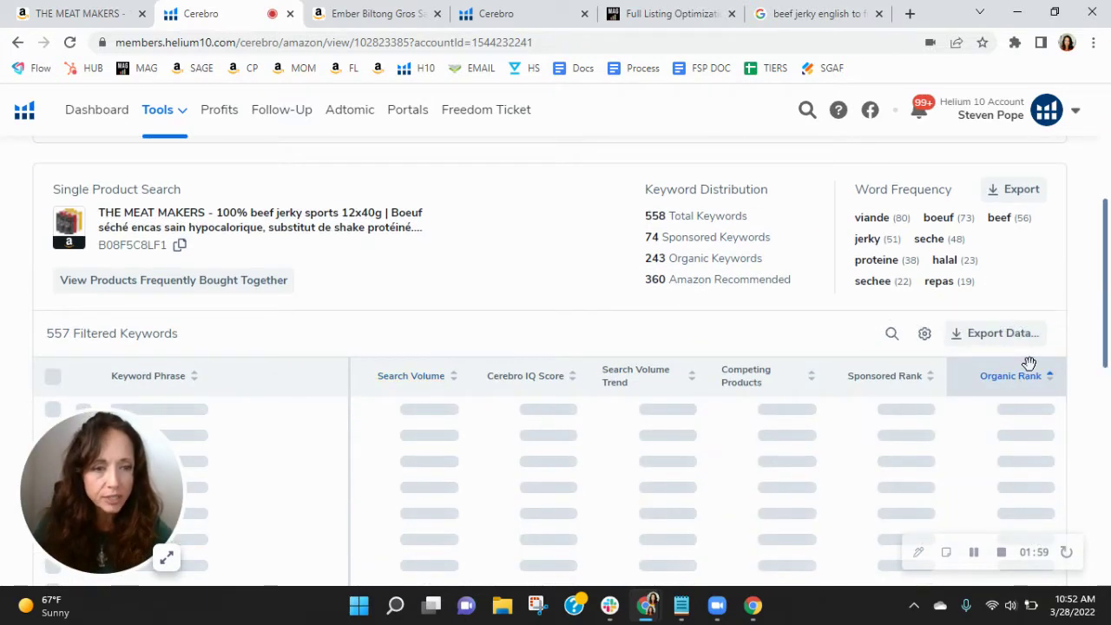
{"action": "scroll", "coordinate": [1021, 379], "scroll_direction": "down", "scroll_amount": 1}
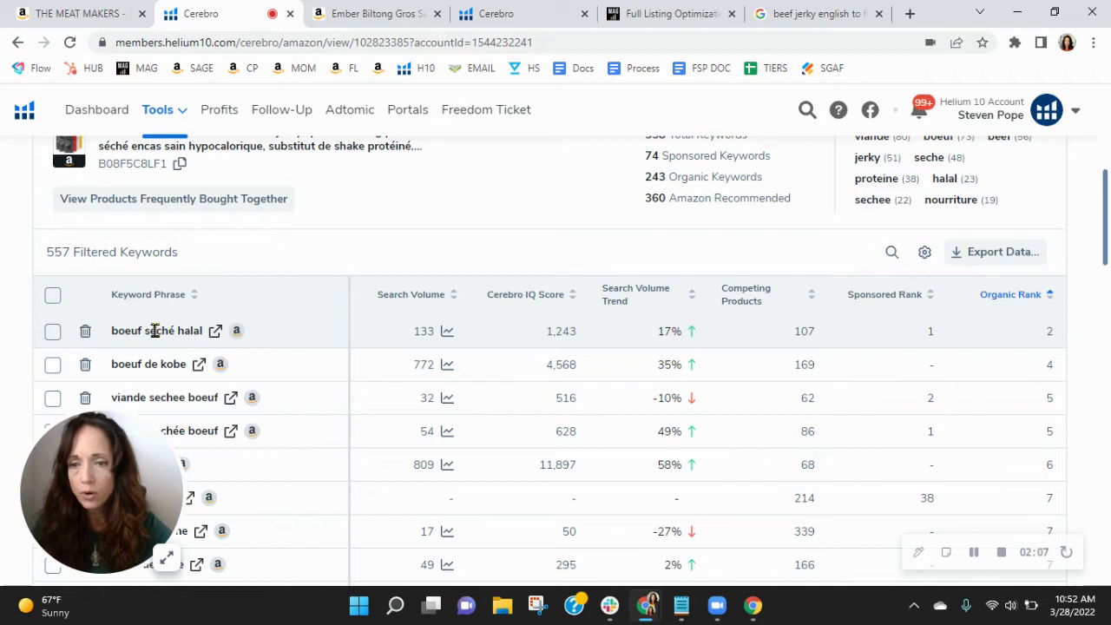
- Scan the top-ranked keywords, then return to The Meat Makers' 38.99 € Amazon.fr listing
{"action": "scroll", "coordinate": [553, 351], "scroll_direction": "down", "scroll_amount": 2}
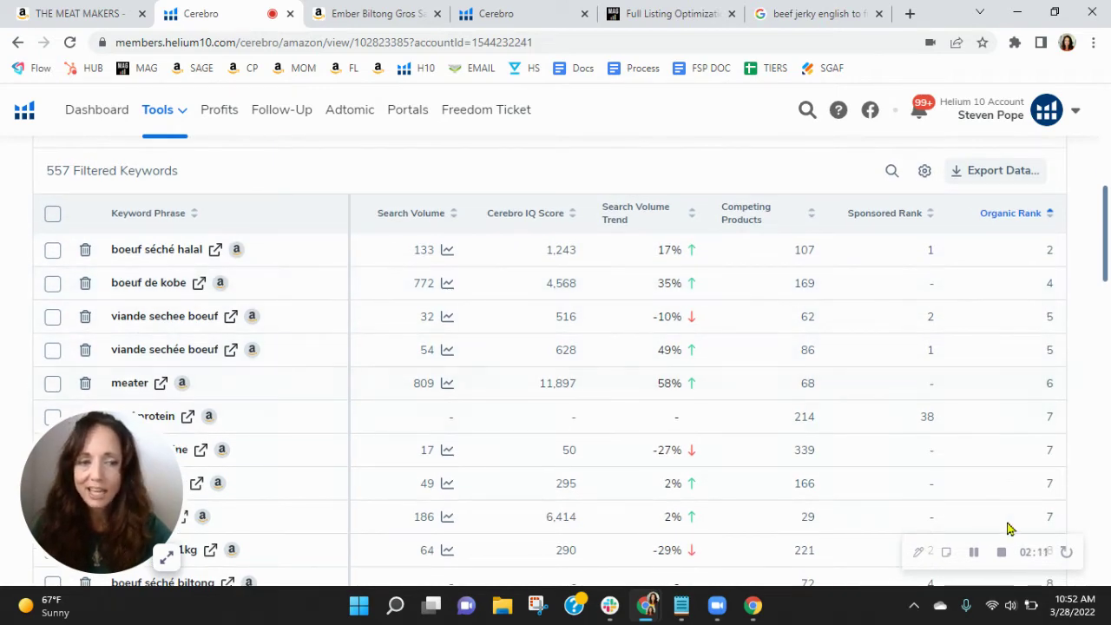
{"action": "scroll", "coordinate": [382, 239], "scroll_direction": "down", "scroll_amount": 2}
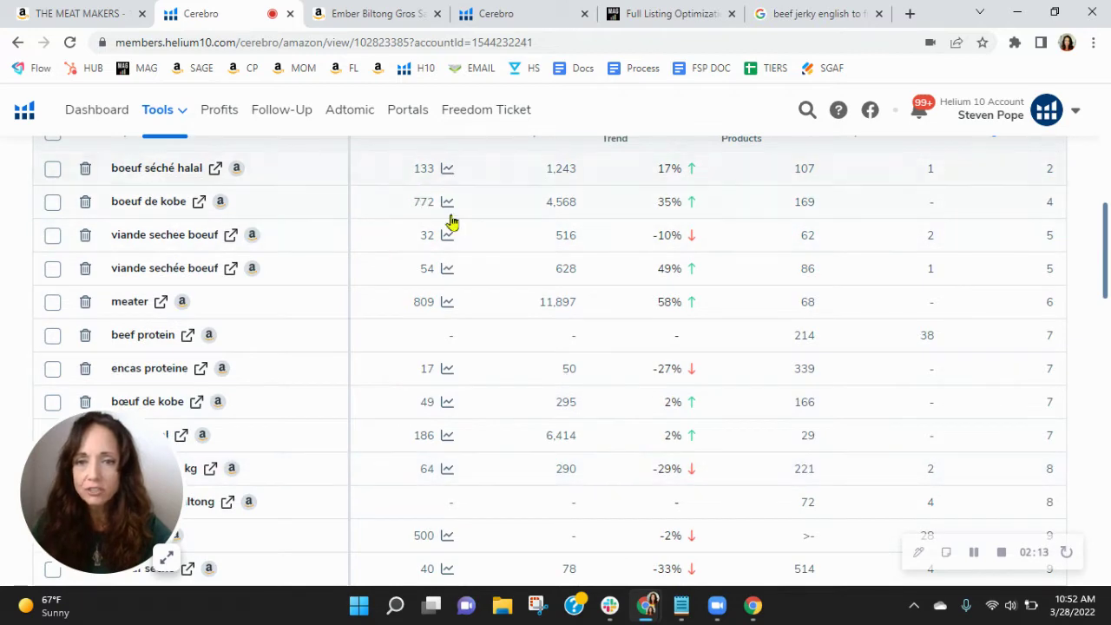
{"action": "scroll", "coordinate": [979, 378], "scroll_direction": "down", "scroll_amount": 4}
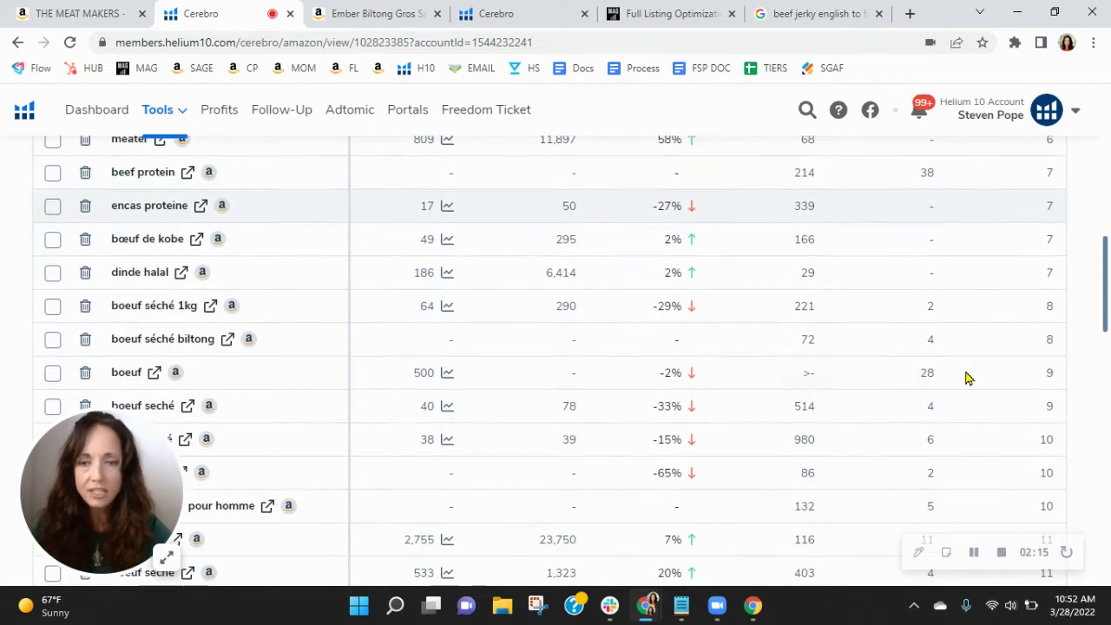
{"action": "scroll", "coordinate": [937, 362], "scroll_direction": "down", "scroll_amount": 2}
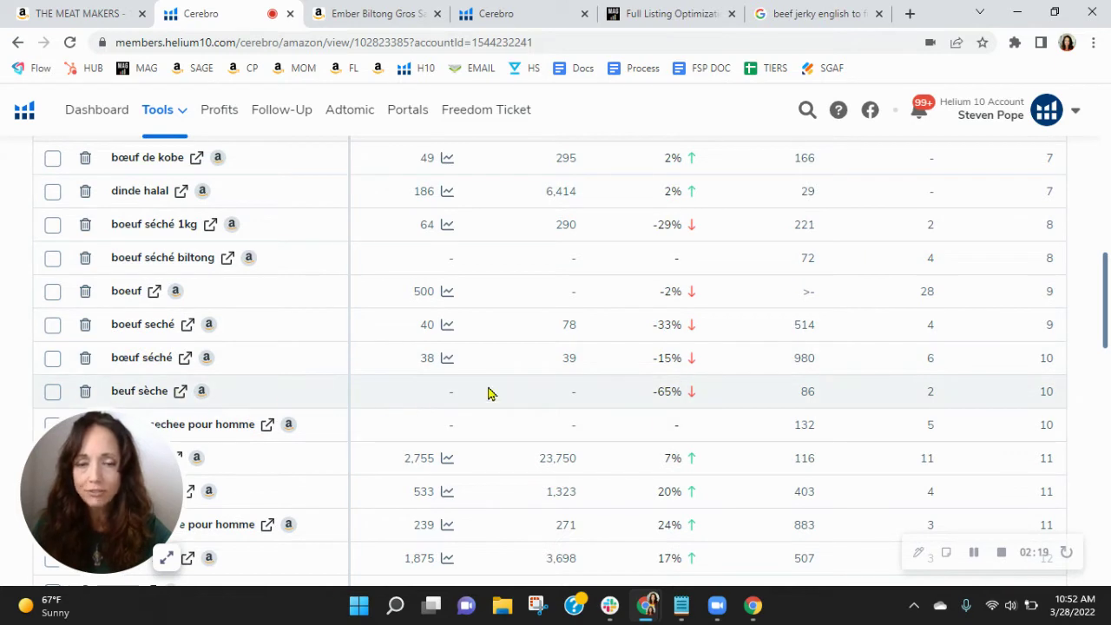
{"action": "scroll", "coordinate": [1043, 384], "scroll_direction": "down", "scroll_amount": 2}
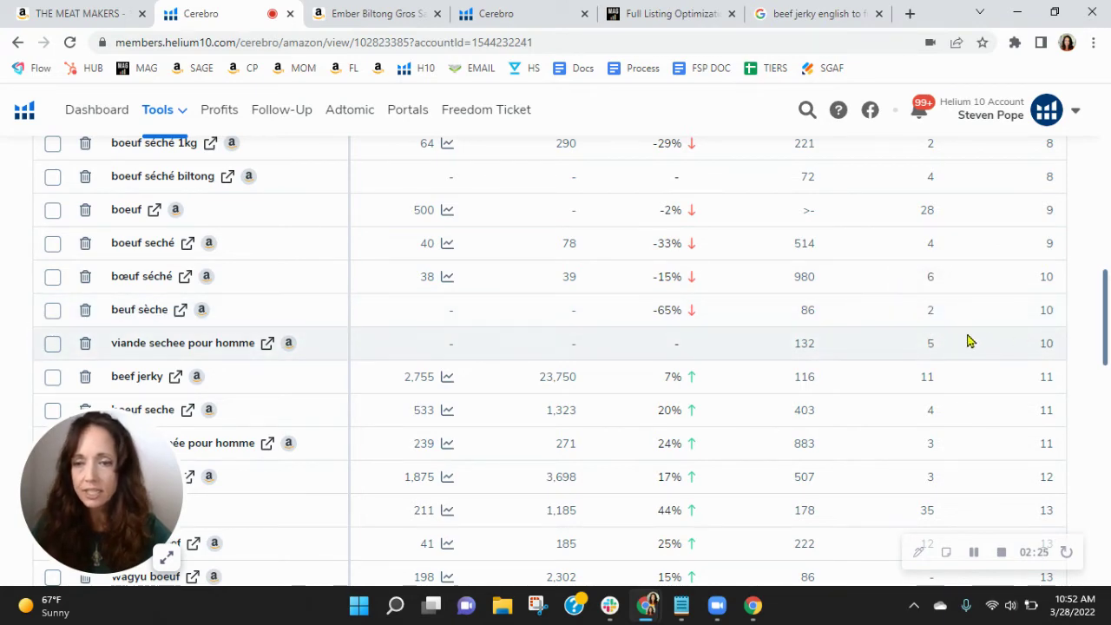
{"action": "scroll", "coordinate": [969, 340], "scroll_direction": "up", "scroll_amount": 8}
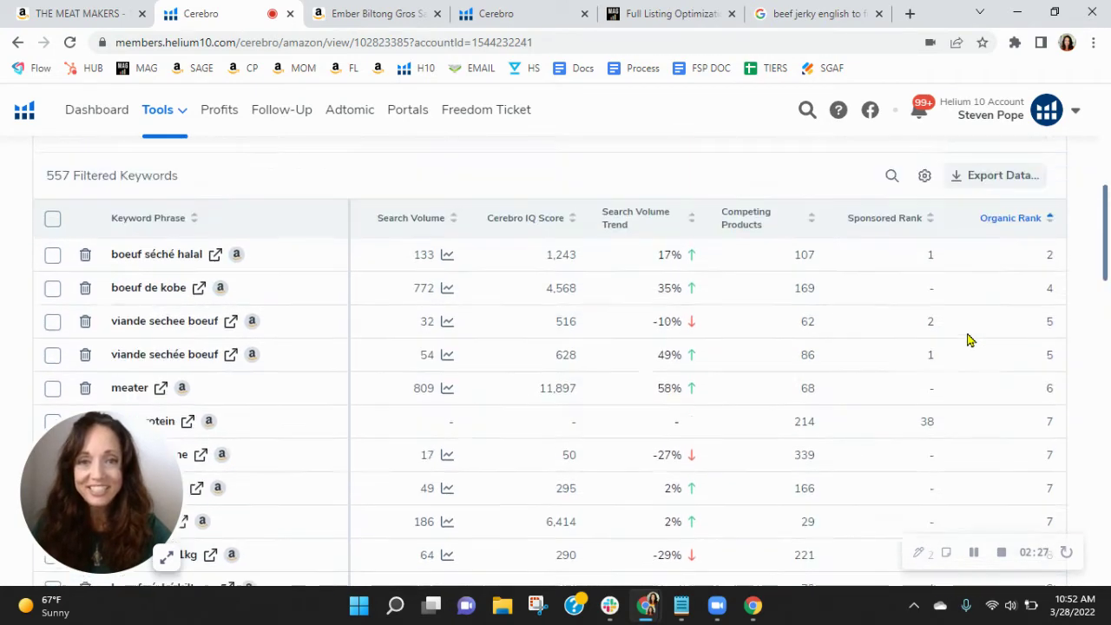
{"action": "left_click", "coordinate": [85, 13]}
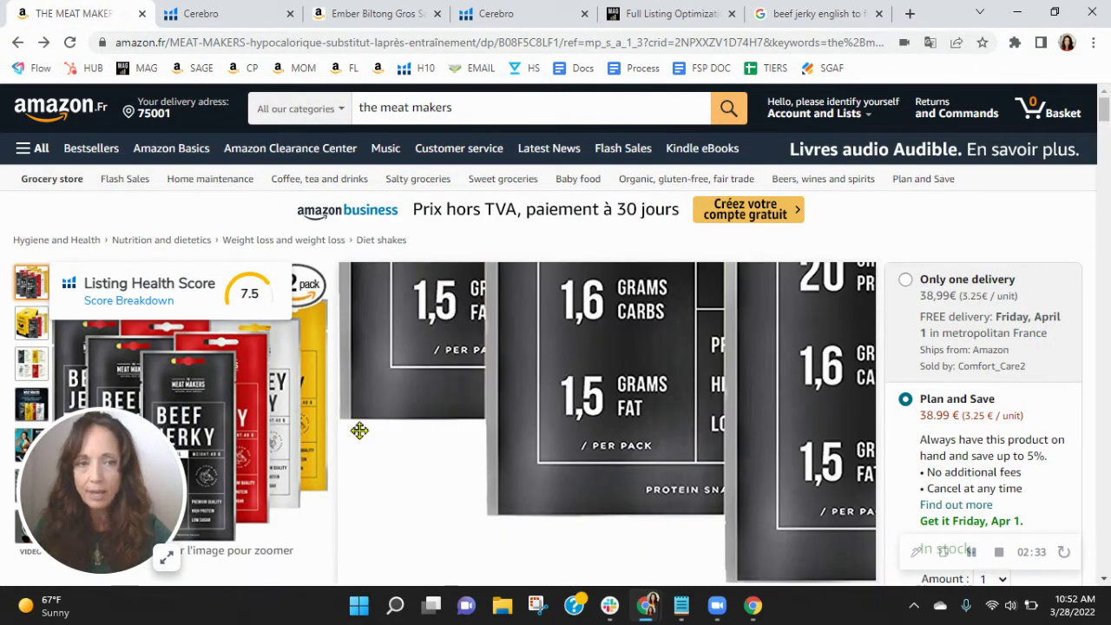
- Show The Meat Makers listing with its 7.5 Listing Health Score and 104 ratings
{"action": "left_click_drag", "start_coordinate": [61, 563], "coordinate": [934, 285]}
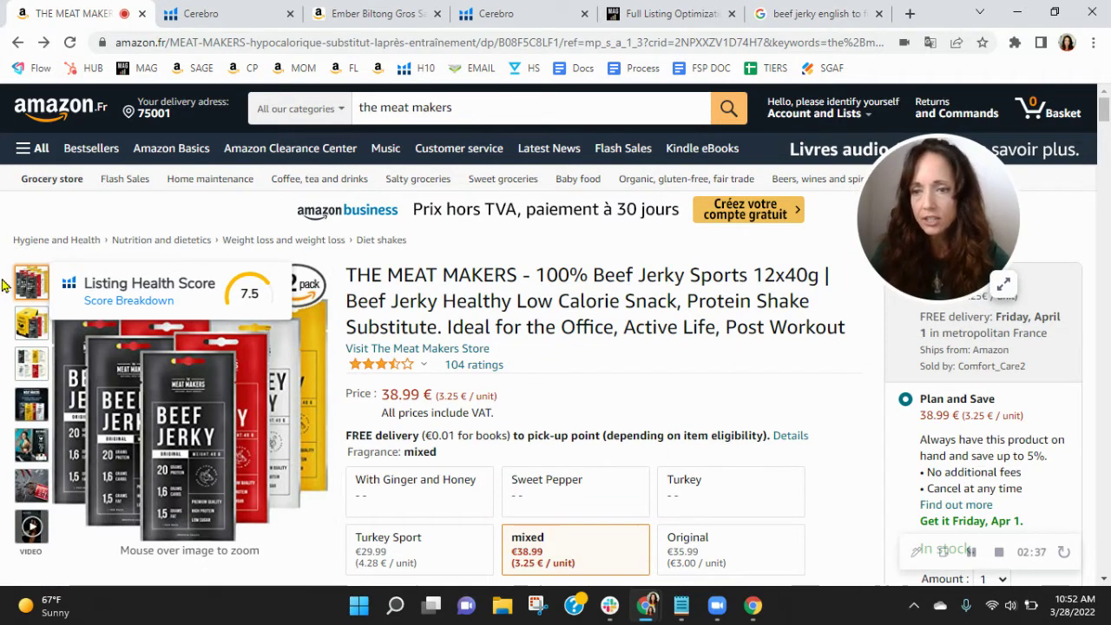
{"action": "mouse_move", "coordinate": [34, 323]}
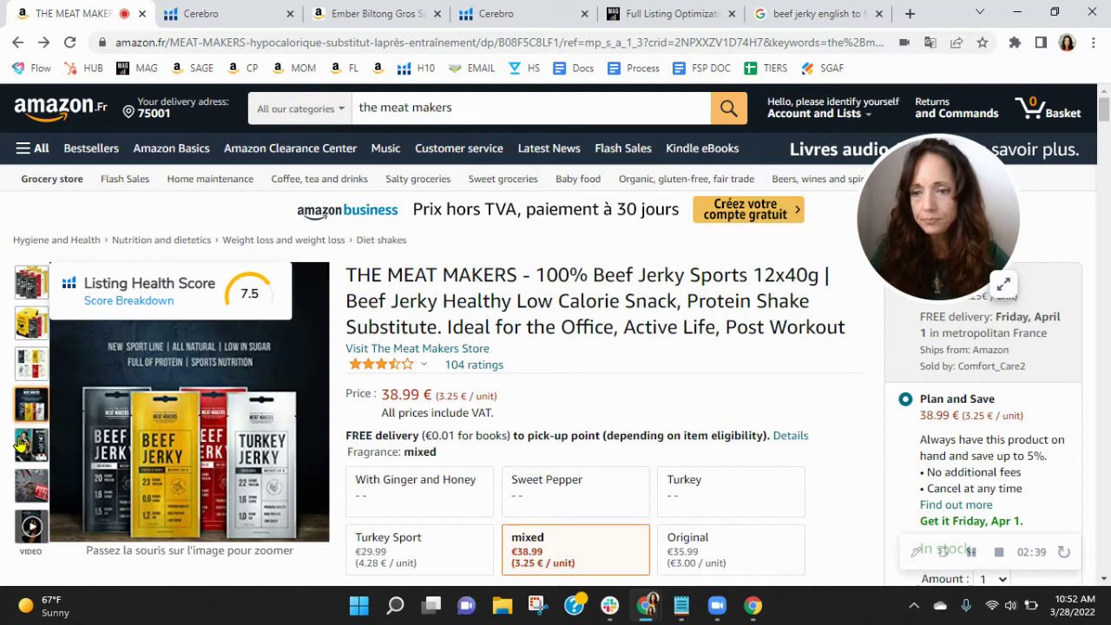
{"action": "mouse_move", "coordinate": [26, 443]}
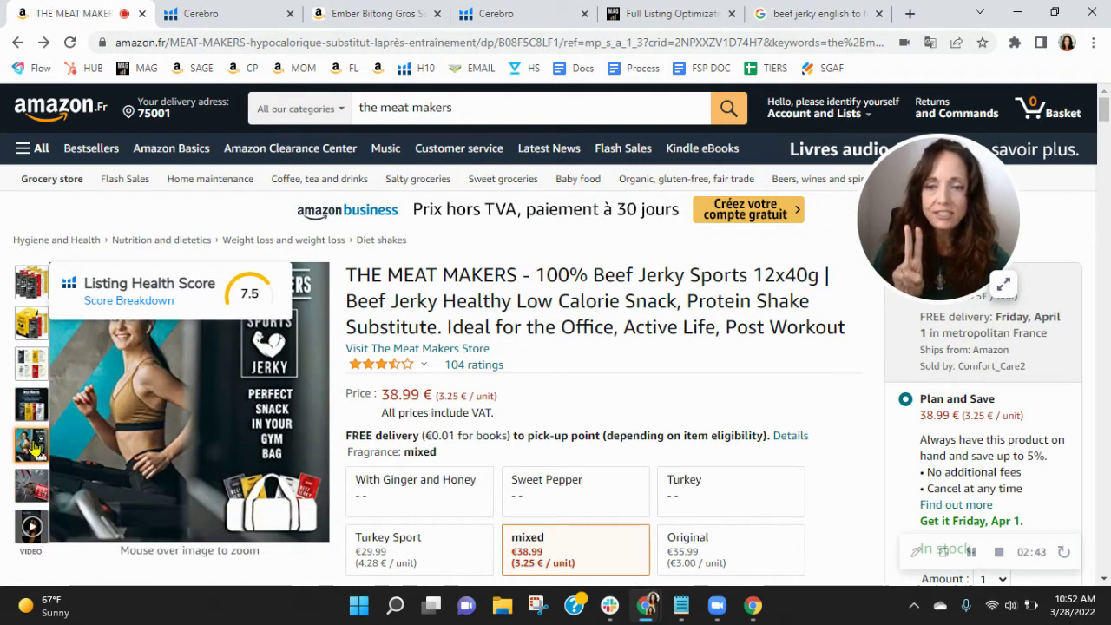
{"action": "mouse_move", "coordinate": [136, 330]}
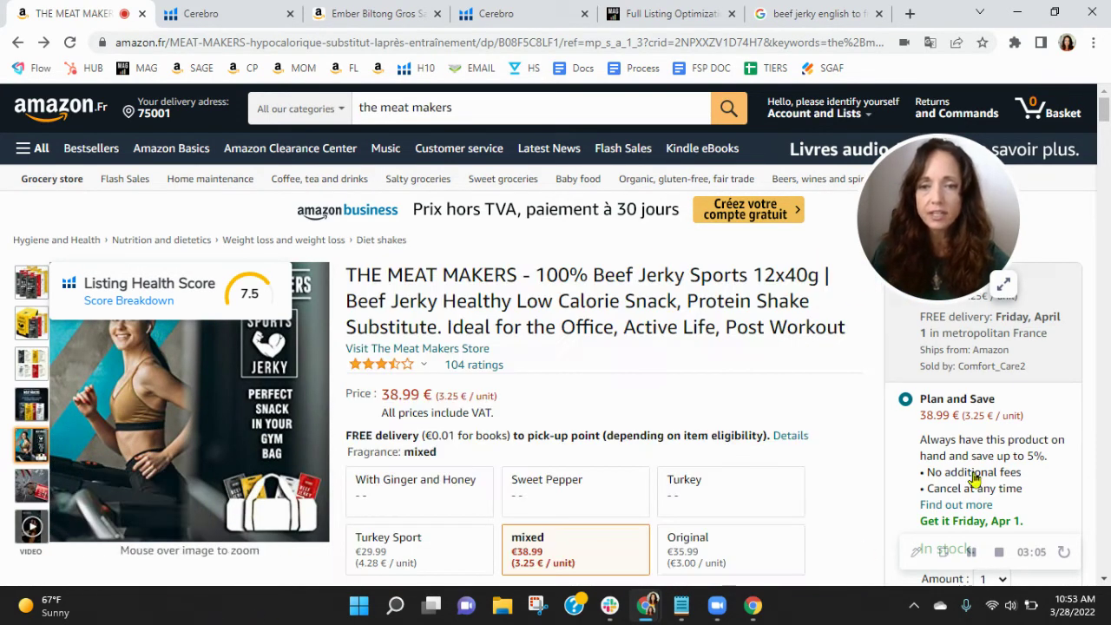
{"action": "left_click", "coordinate": [133, 293]}
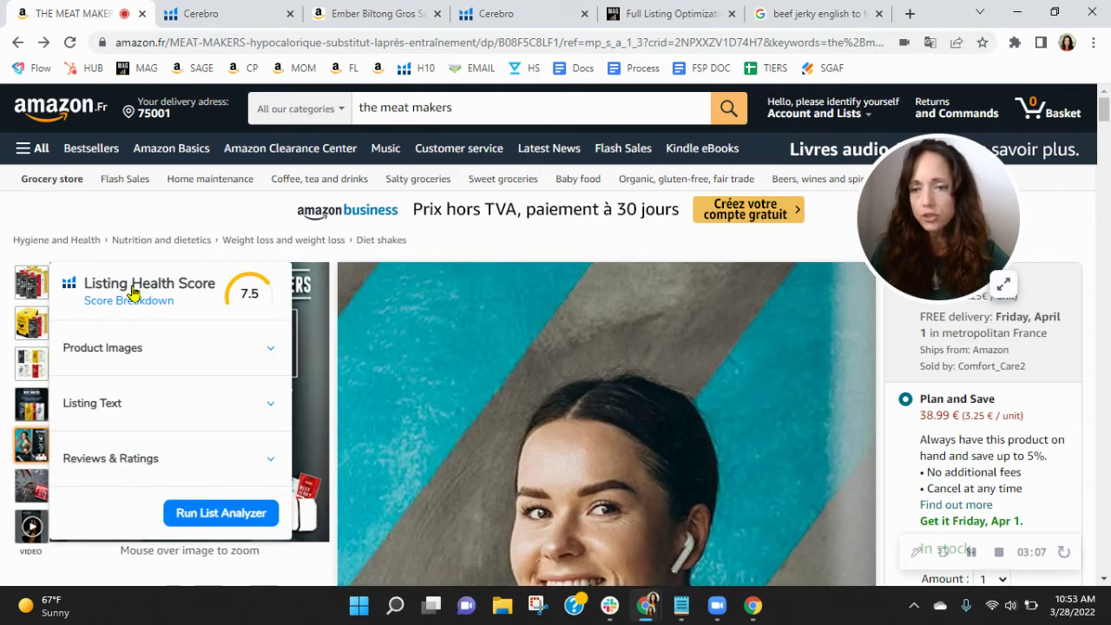
{"action": "left_click", "coordinate": [109, 406]}
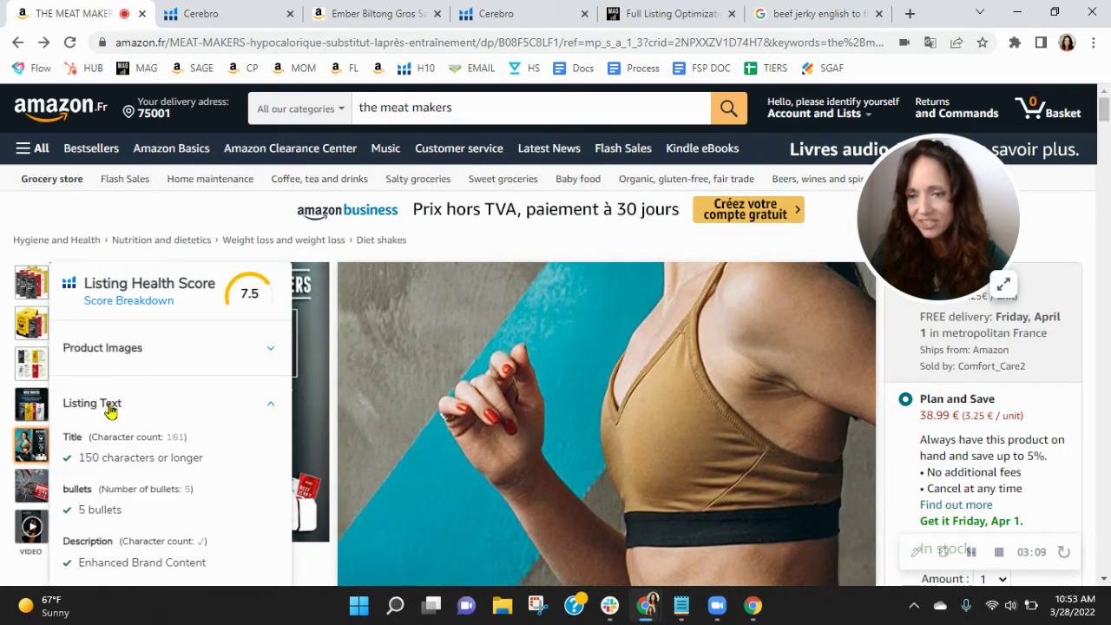
{"action": "left_click", "coordinate": [109, 406]}
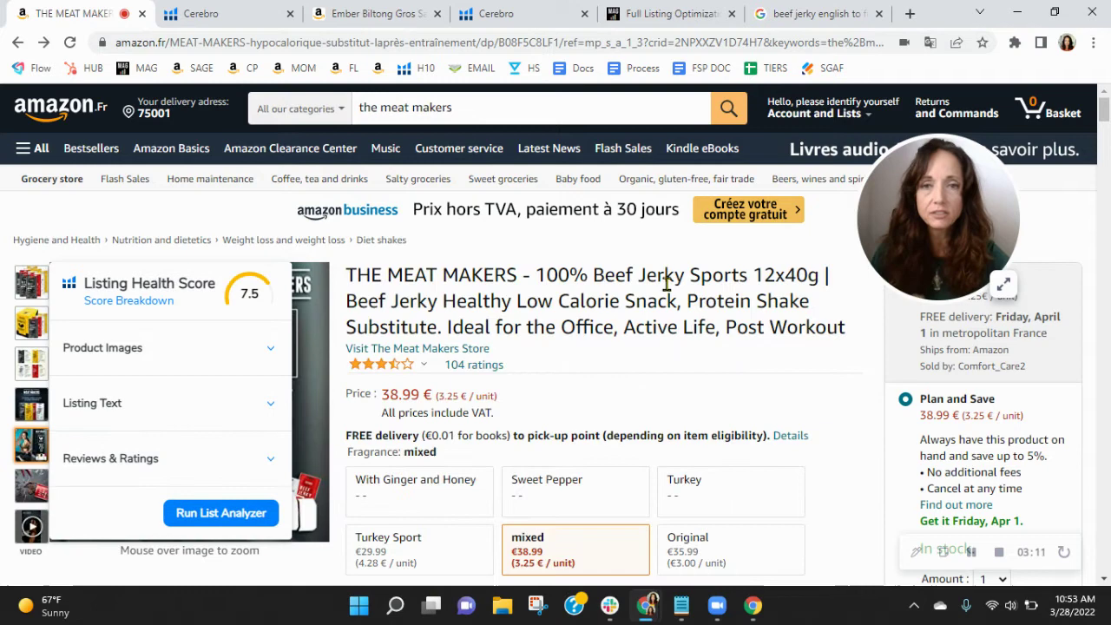
{"action": "scroll", "coordinate": [614, 293], "scroll_direction": "down", "scroll_amount": 5}
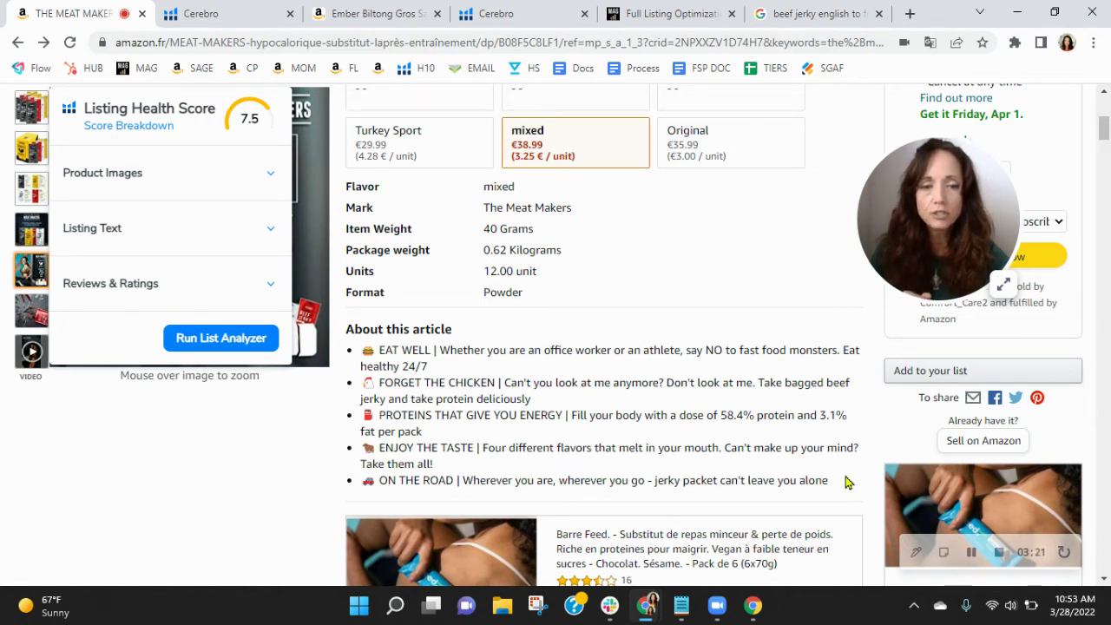
{"action": "left_click_drag", "start_coordinate": [846, 481], "coordinate": [368, 477]}
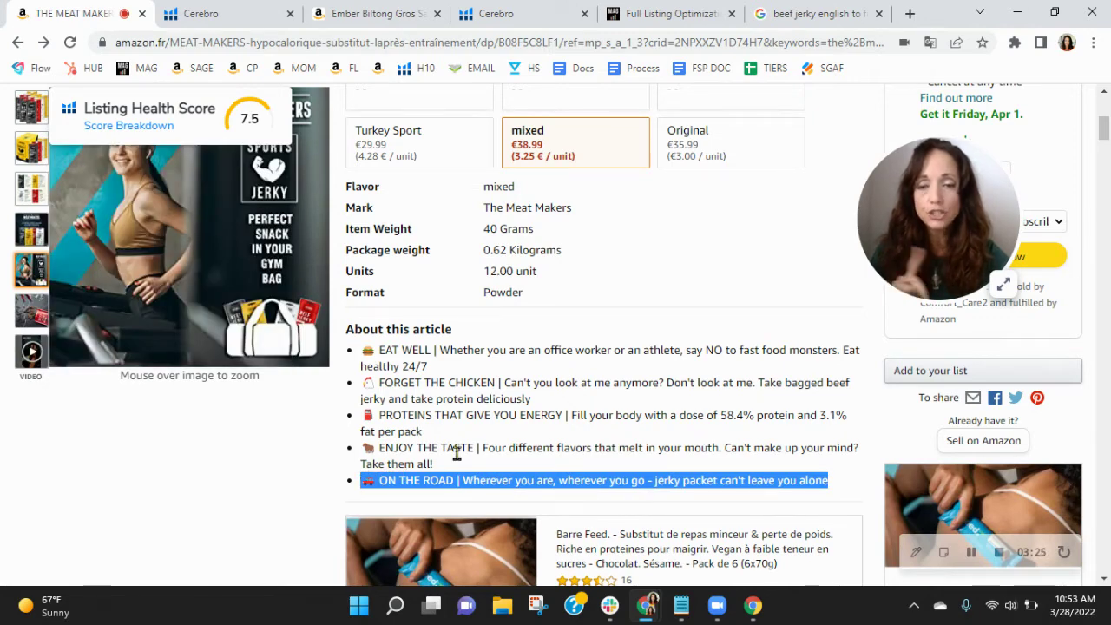
{"action": "scroll", "coordinate": [664, 443], "scroll_direction": "up", "scroll_amount": 5}
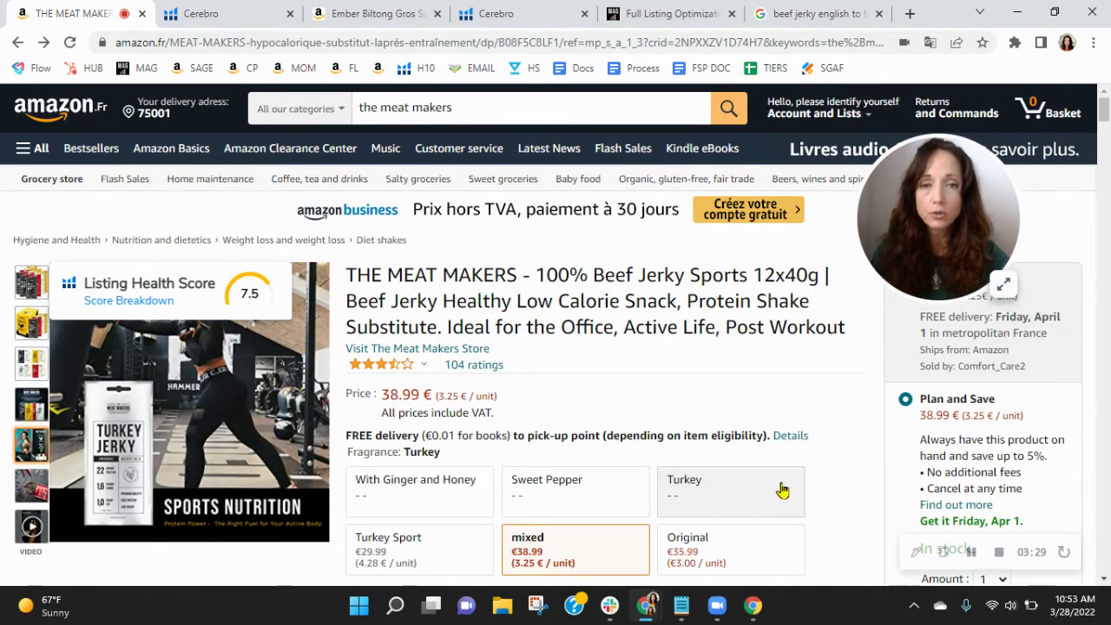
- Scroll down to the Product Description A+ section, stopping at The Meat Makers banner
{"action": "scroll", "coordinate": [783, 490], "scroll_direction": "down", "scroll_amount": 20}
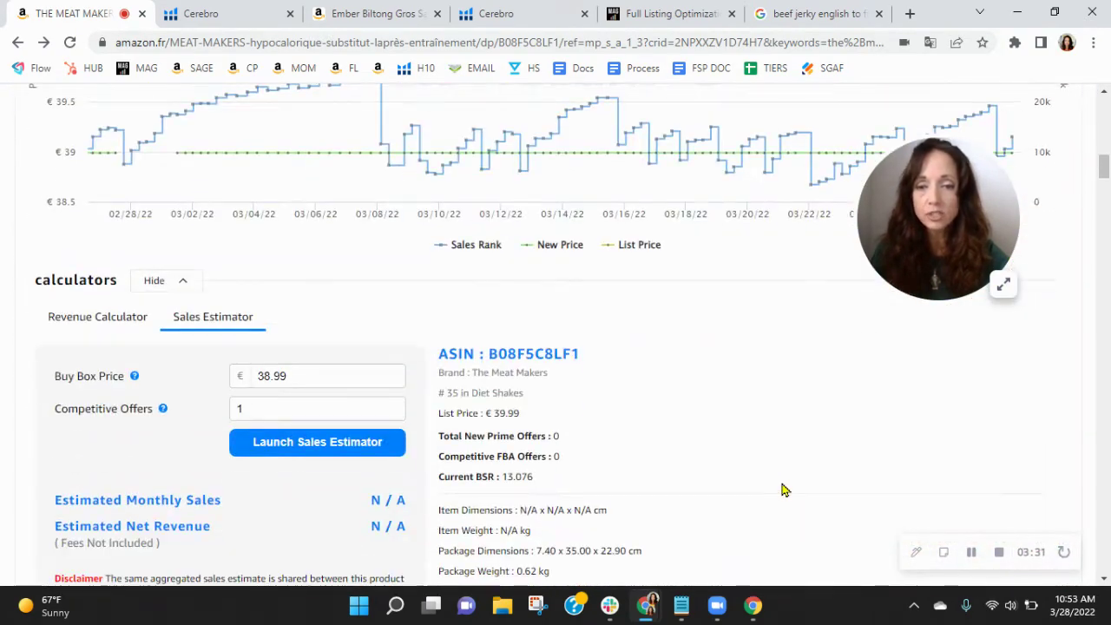
{"action": "scroll", "coordinate": [783, 490], "scroll_direction": "down", "scroll_amount": 12}
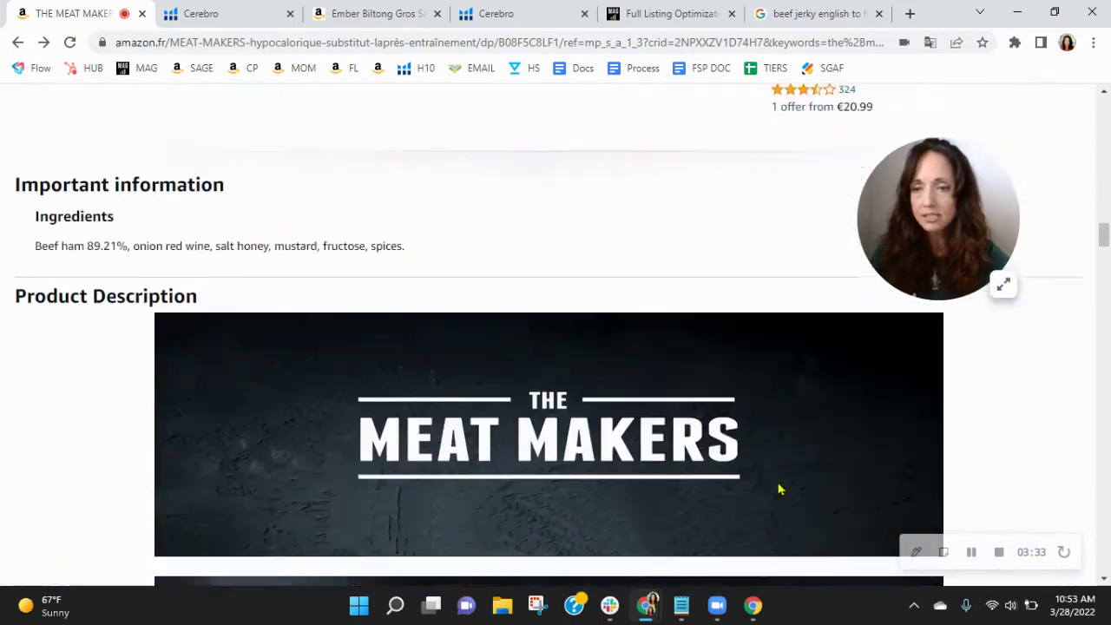
{"action": "scroll", "coordinate": [778, 489], "scroll_direction": "down", "scroll_amount": 9}
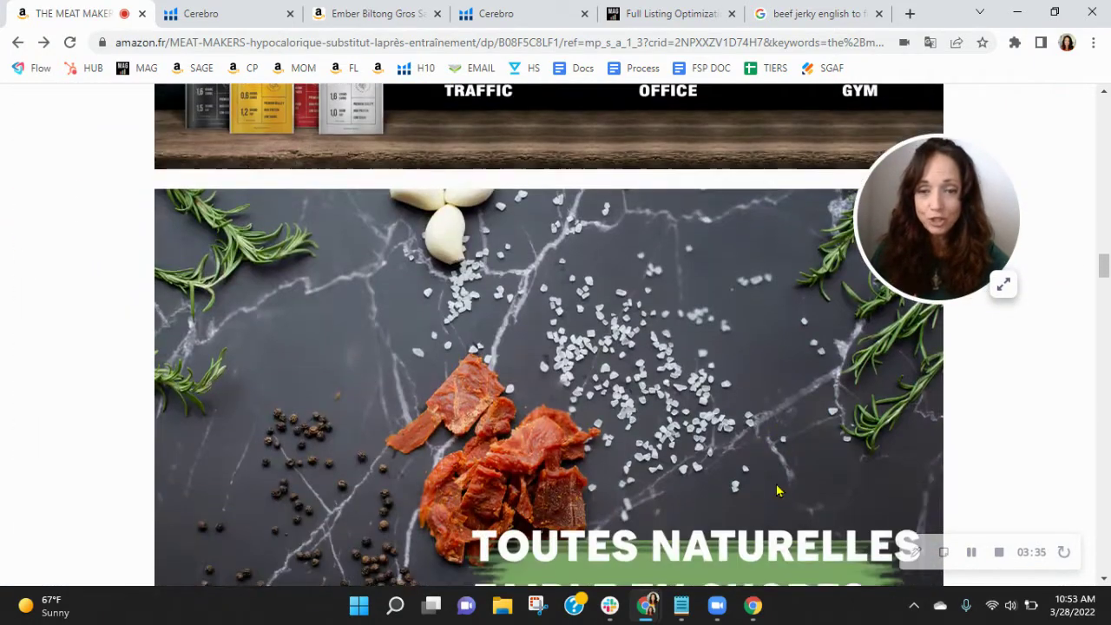
{"action": "scroll", "coordinate": [778, 492], "scroll_direction": "down", "scroll_amount": 12}
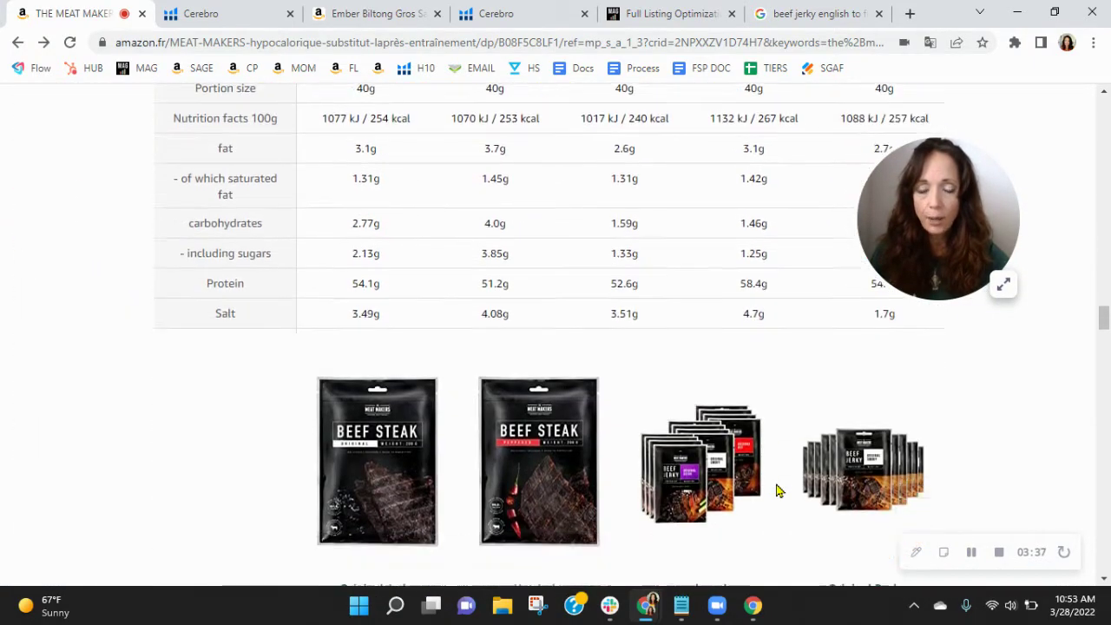
{"action": "scroll", "coordinate": [777, 491], "scroll_direction": "up", "scroll_amount": 18}
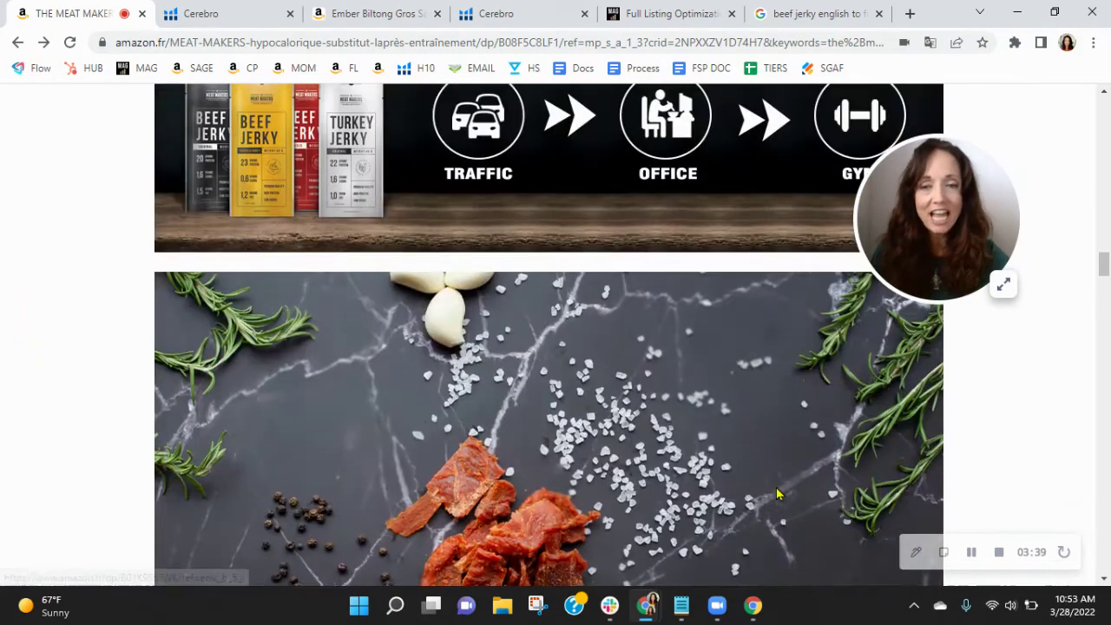
{"action": "scroll", "coordinate": [777, 493], "scroll_direction": "up", "scroll_amount": 3}
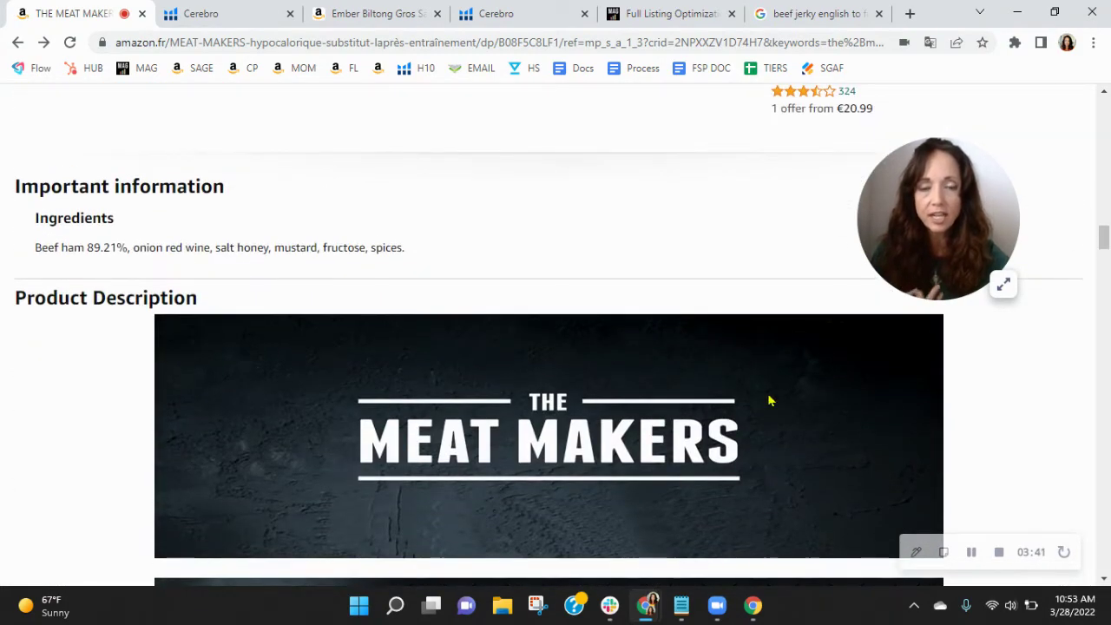
{"action": "scroll", "coordinate": [769, 399], "scroll_direction": "down", "scroll_amount": 2}
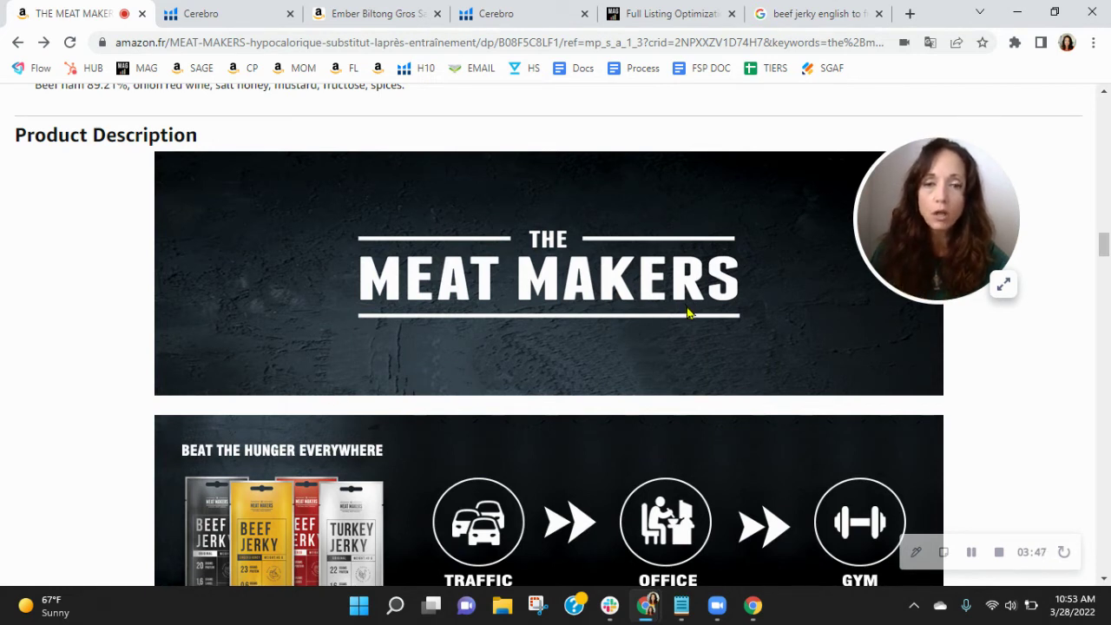
- Enable Image Alt Text Viewer and read A+ image labels like logo1, logo3, sports mix content
{"action": "left_click", "coordinate": [1014, 42]}
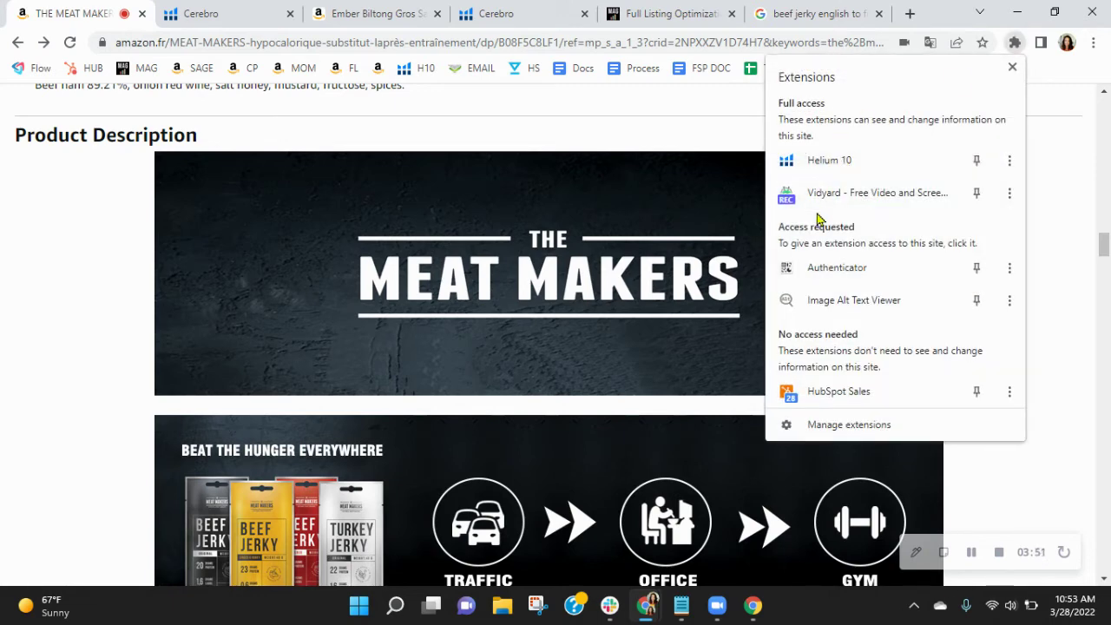
{"action": "left_click", "coordinate": [829, 304]}
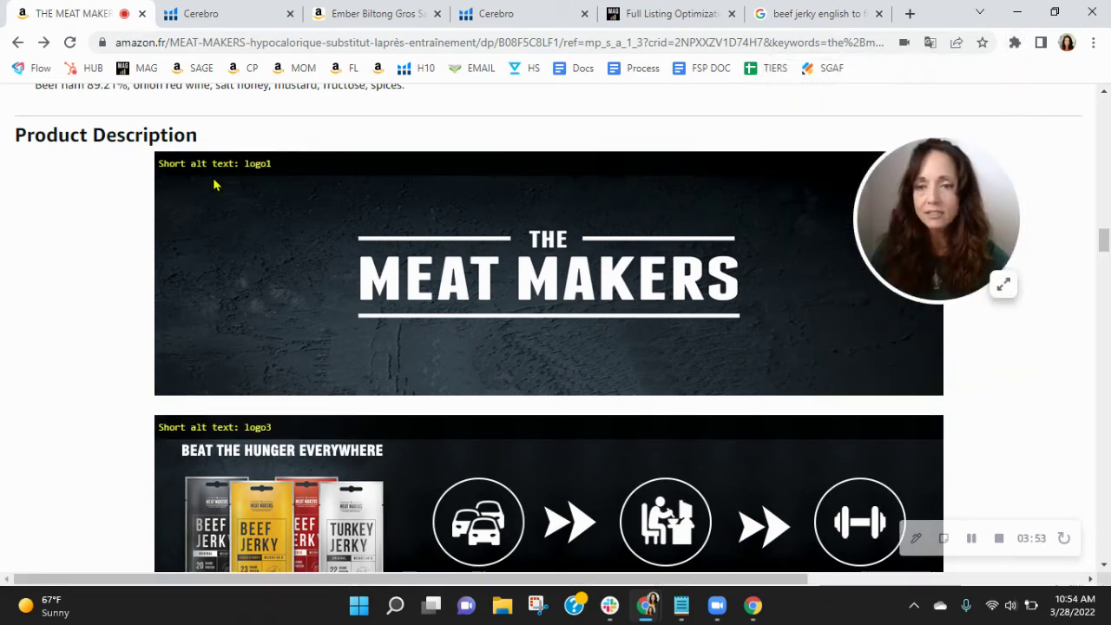
{"action": "scroll", "coordinate": [194, 238], "scroll_direction": "down", "scroll_amount": 5}
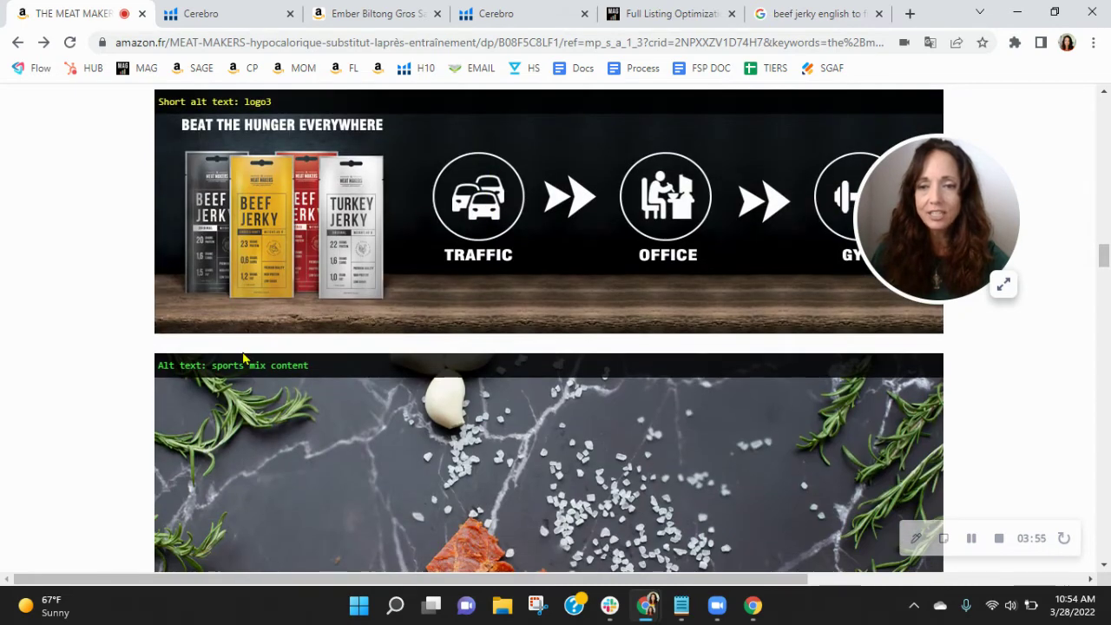
{"action": "scroll", "coordinate": [725, 379], "scroll_direction": "down", "scroll_amount": 2}
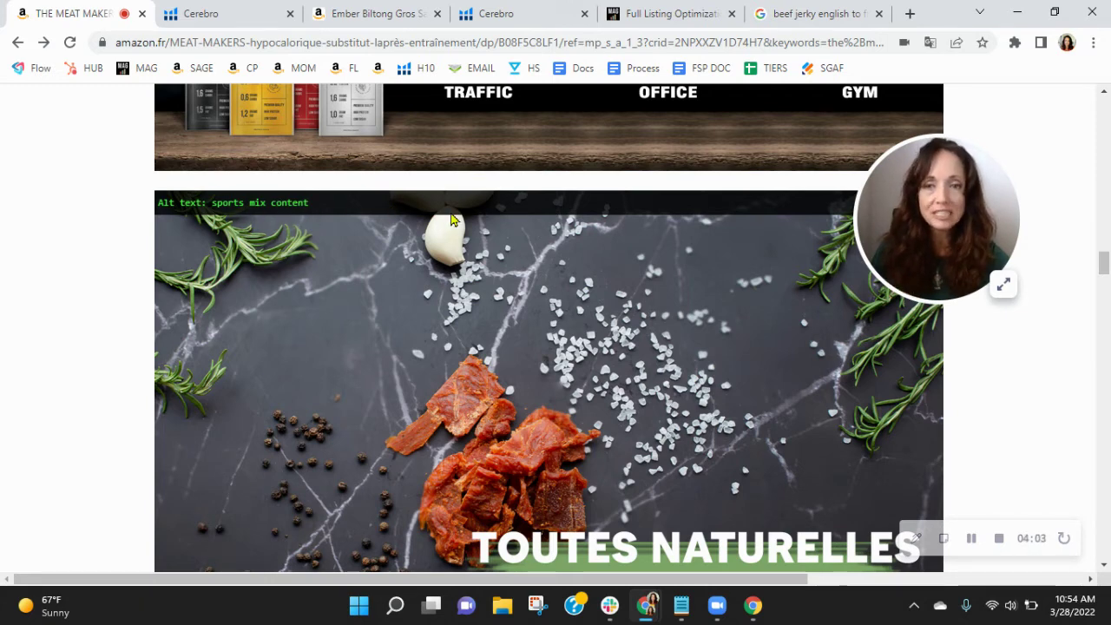
{"action": "scroll", "coordinate": [480, 371], "scroll_direction": "down", "scroll_amount": 3}
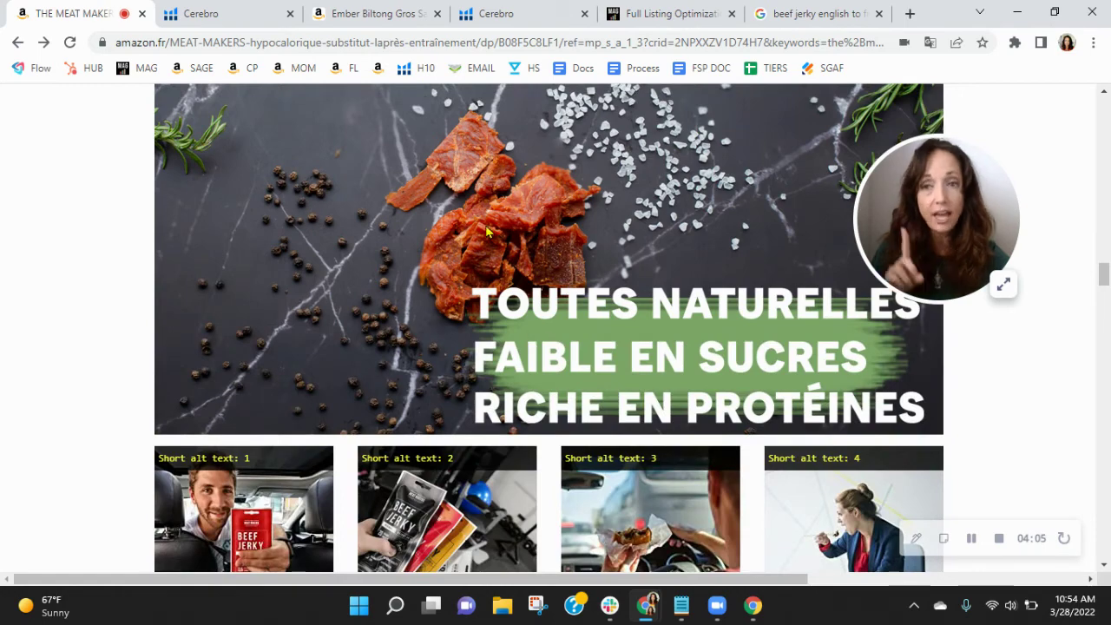
{"action": "scroll", "coordinate": [703, 264], "scroll_direction": "down", "scroll_amount": 6}
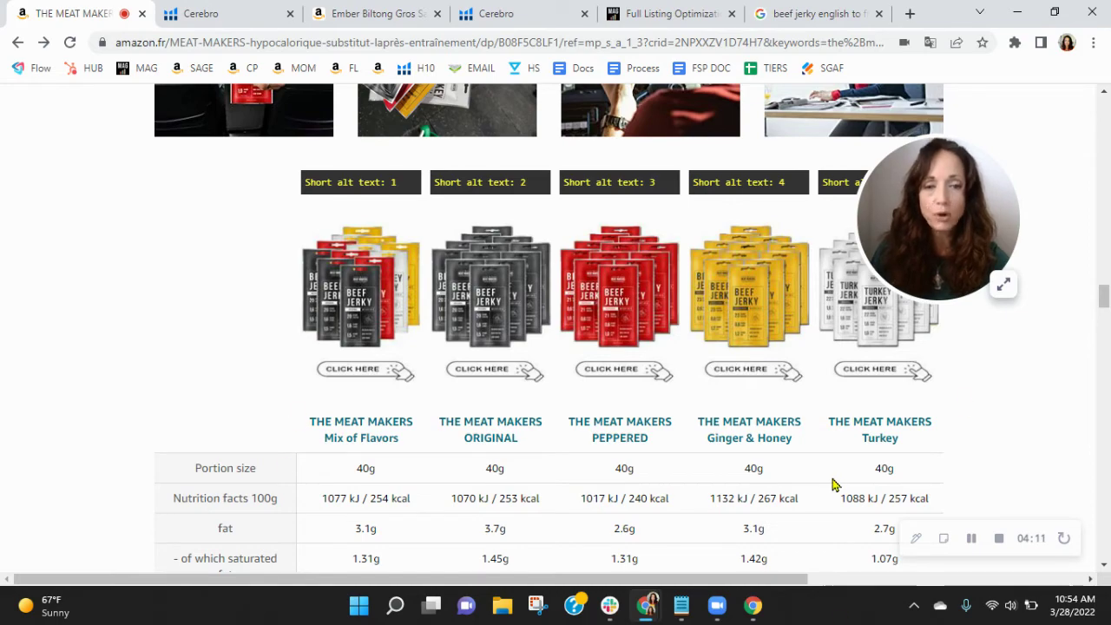
{"action": "scroll", "coordinate": [833, 484], "scroll_direction": "up", "scroll_amount": 5}
{"action": "scroll", "coordinate": [831, 483], "scroll_direction": "up", "scroll_amount": 8}
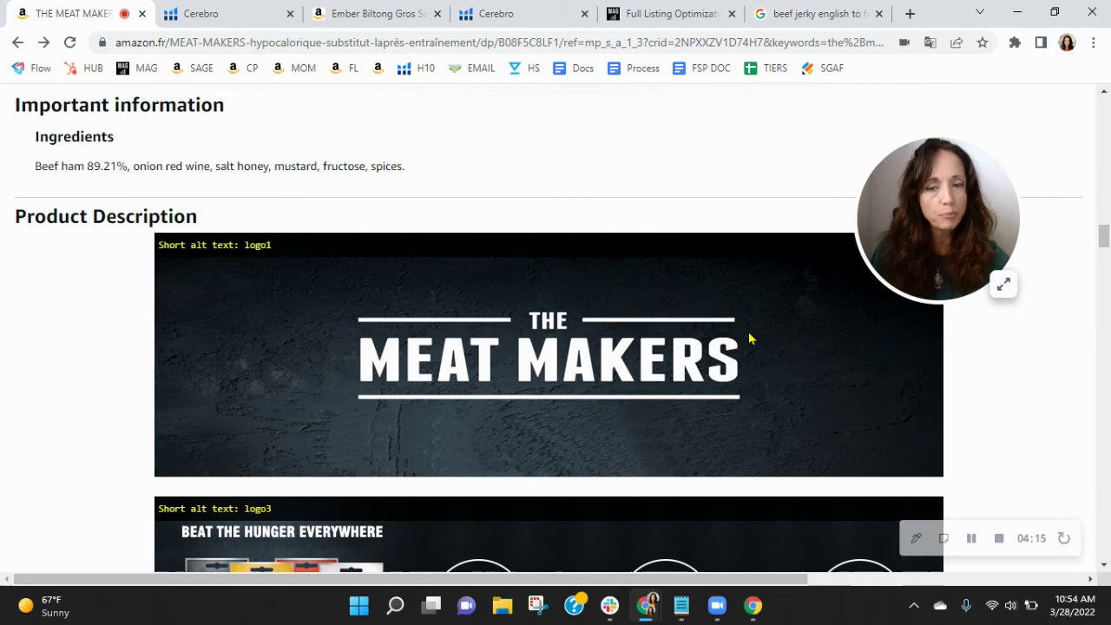
- Go from the Full Service Listing Optimizations page to Full Service Amazon Management via Services
{"action": "left_click", "coordinate": [666, 10]}
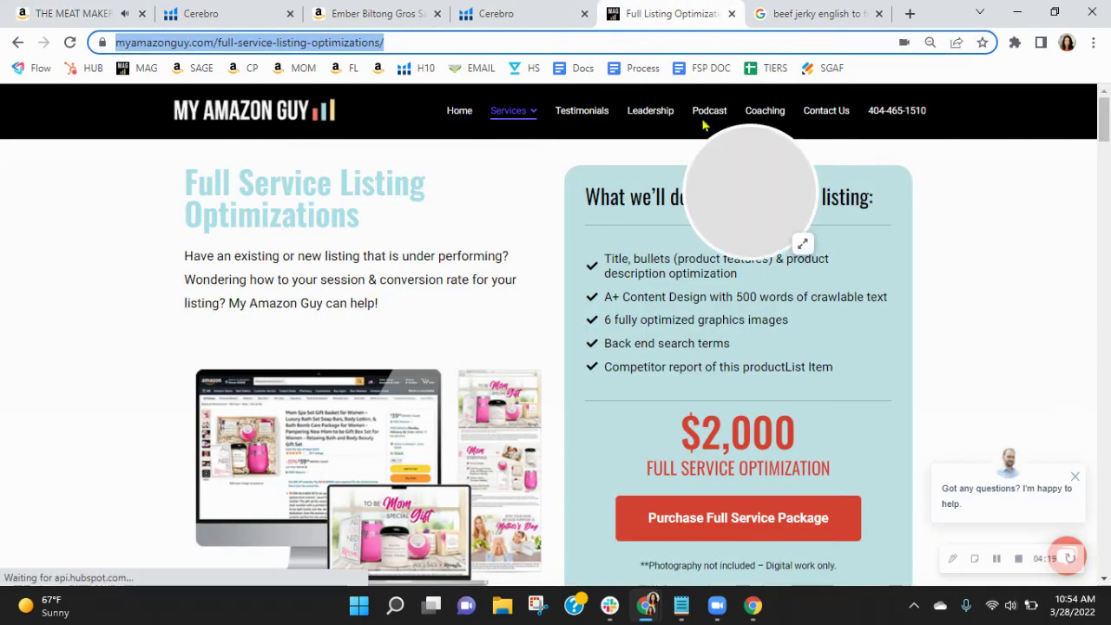
{"action": "mouse_move", "coordinate": [524, 114]}
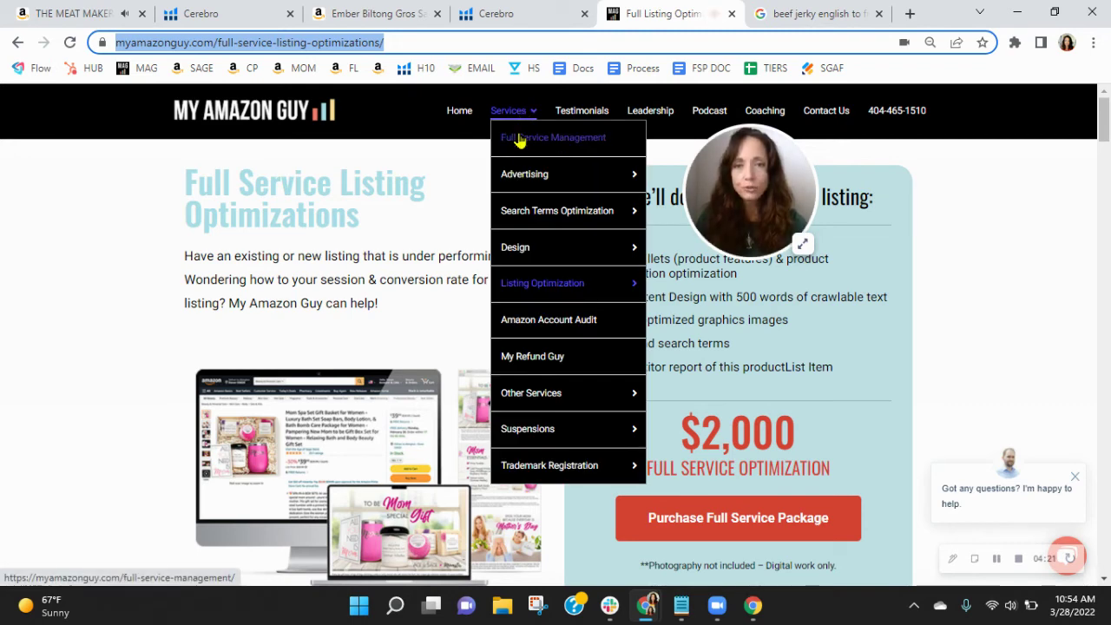
{"action": "left_click", "coordinate": [516, 139]}
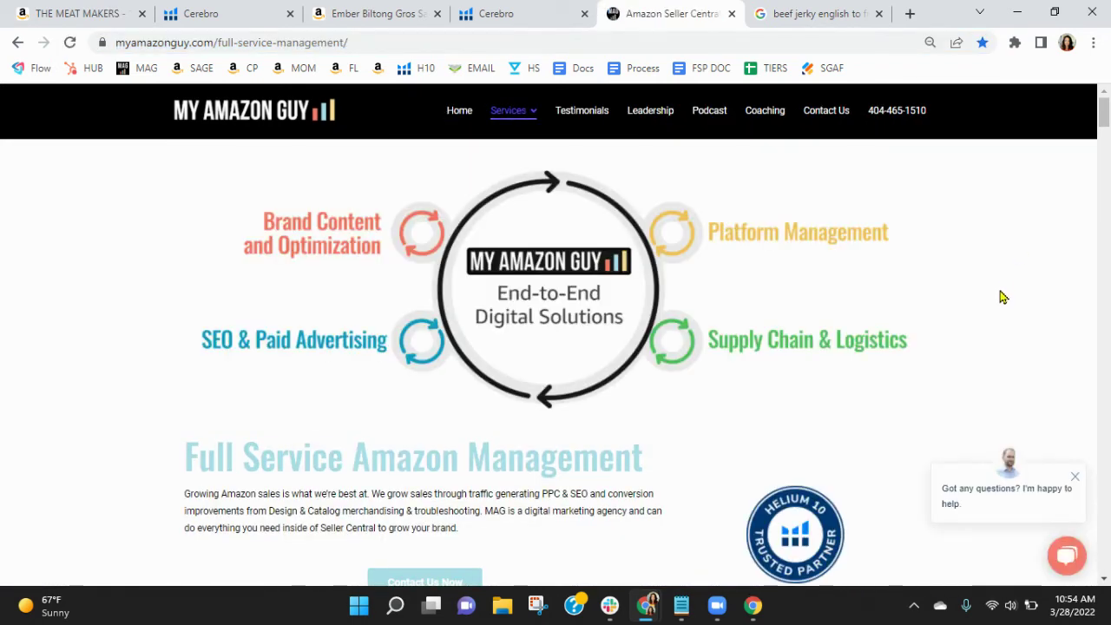
{"action": "left_click_drag", "start_coordinate": [725, 195], "coordinate": [897, 165]}
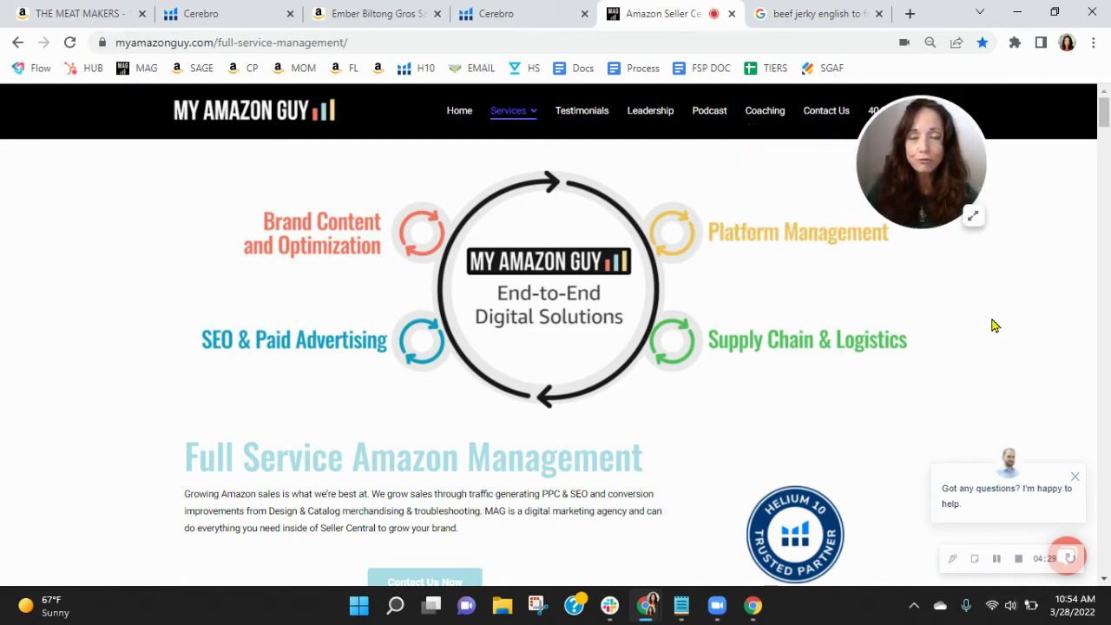